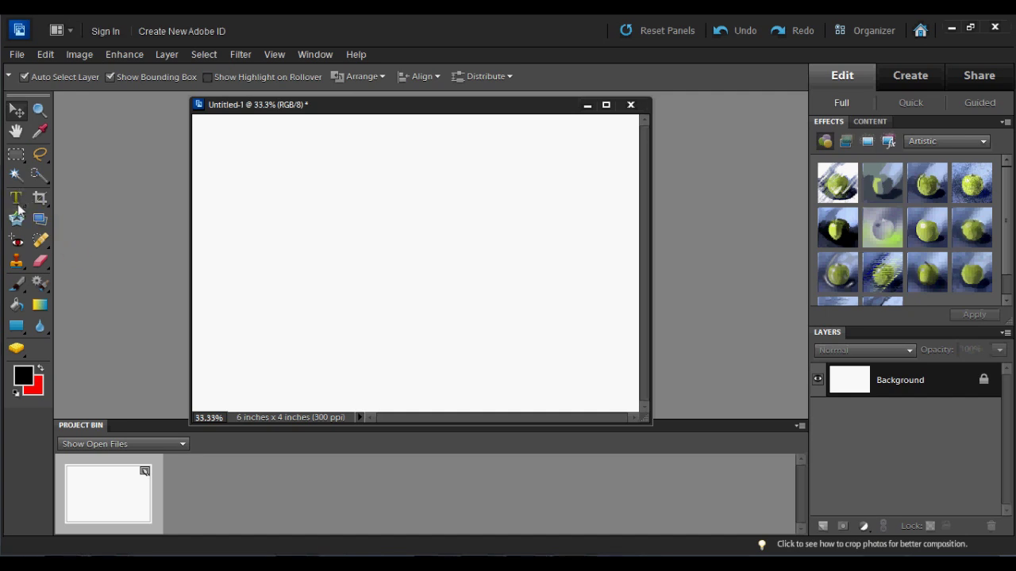
Switch to the Text on Shape Tool, keep the Rectangle shape, and draw a rectangle path mid-canvas.
{"action": "left_click", "coordinate": [17, 200]}
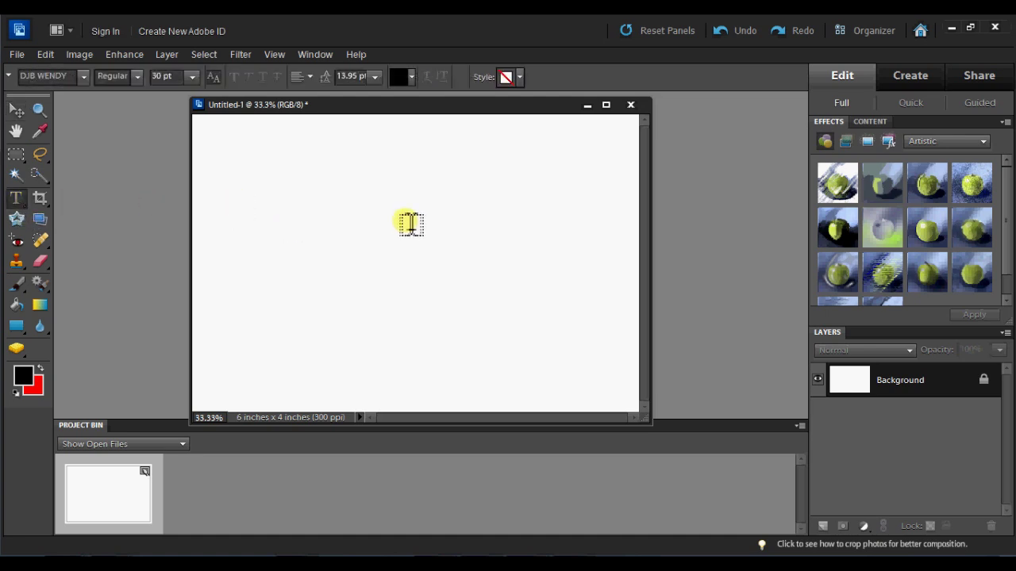
{"action": "left_click", "coordinate": [17, 200]}
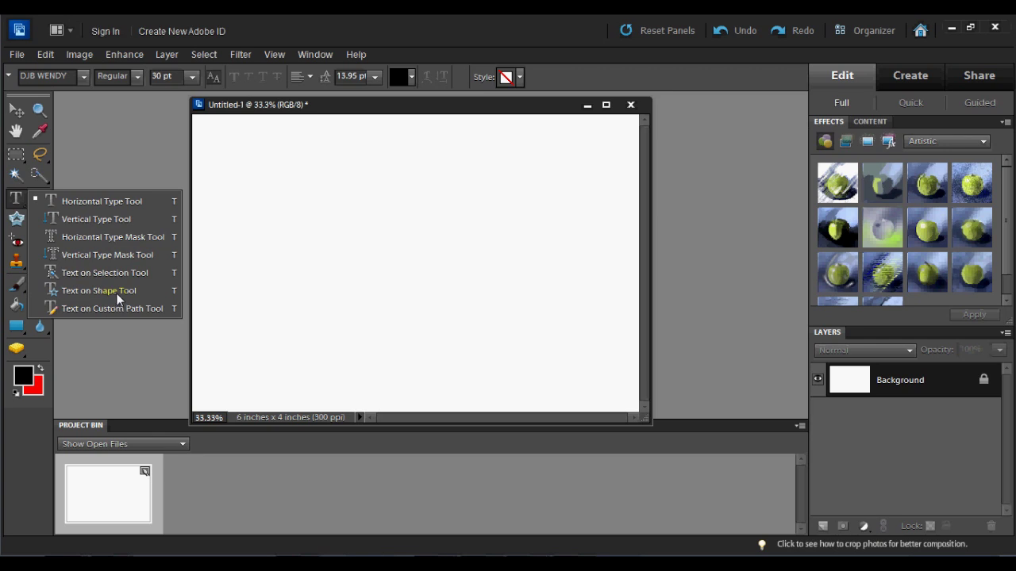
{"action": "left_click", "coordinate": [116, 293]}
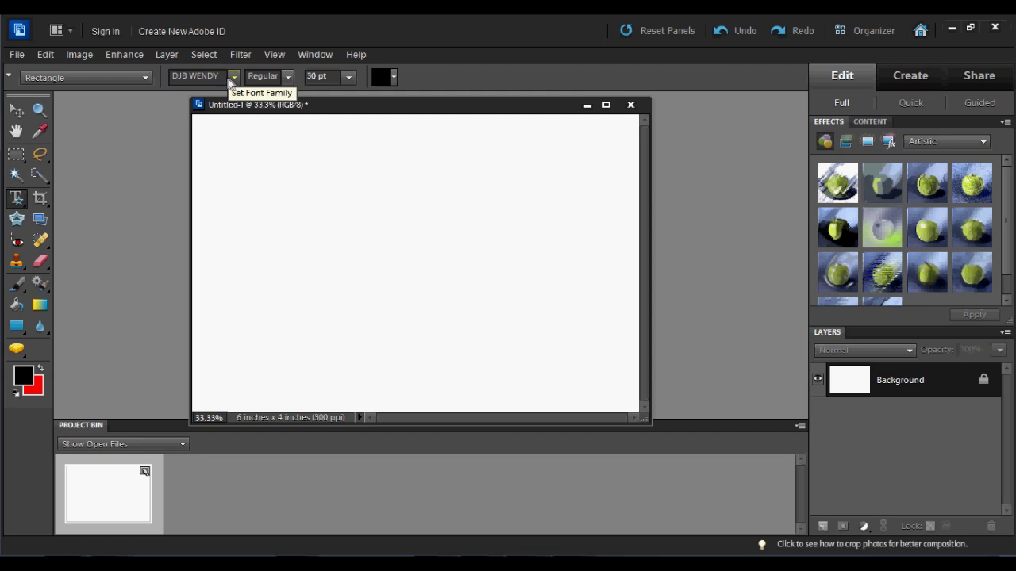
{"action": "left_click", "coordinate": [136, 80]}
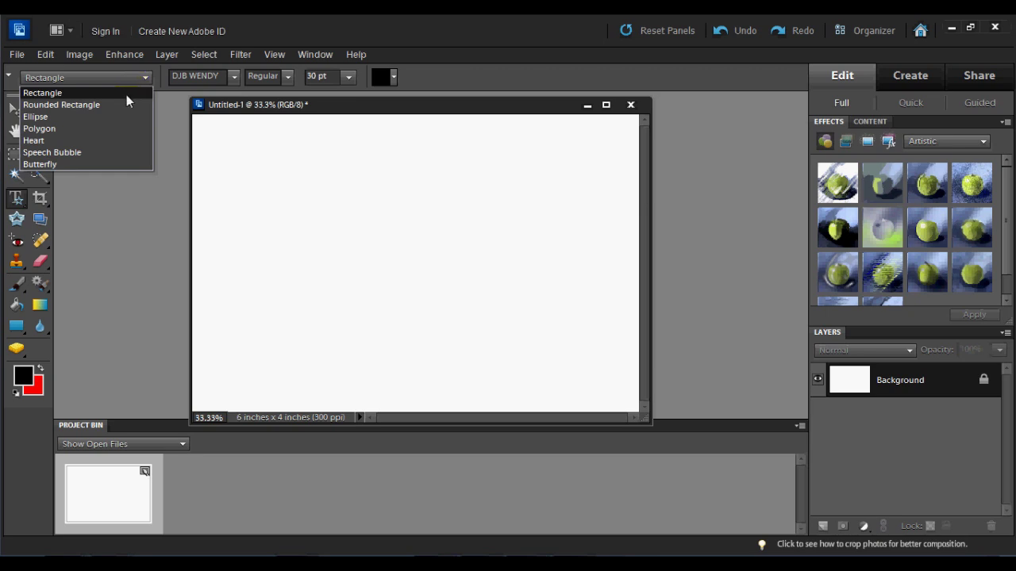
{"action": "left_click", "coordinate": [127, 95]}
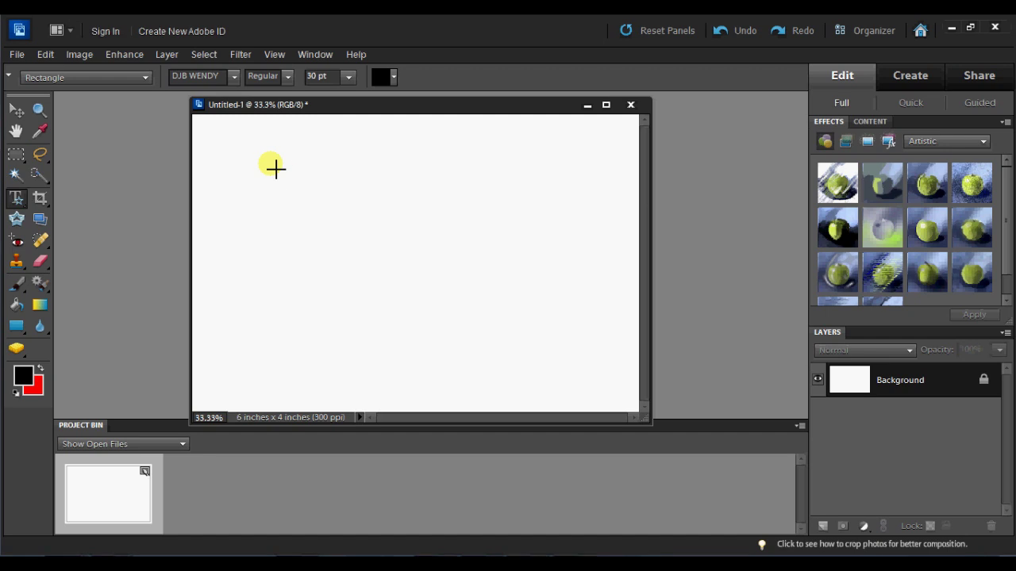
{"action": "left_click_drag", "start_coordinate": [275, 168], "coordinate": [554, 327]}
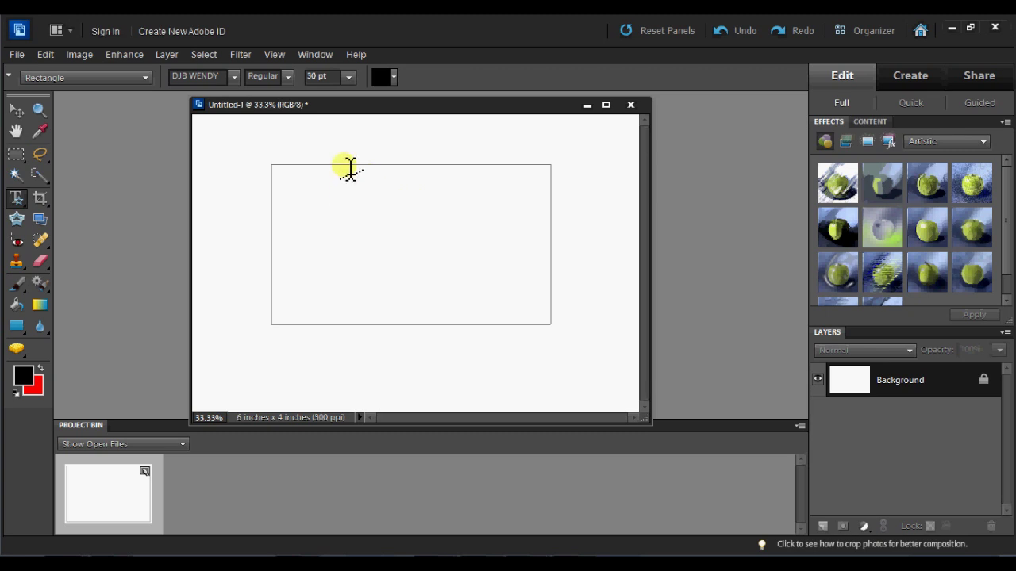
Type 'Check out how I can now type on a path in Photoshop Elements' along the rectangle's top edge and commit it.
{"action": "left_click", "coordinate": [346, 165]}
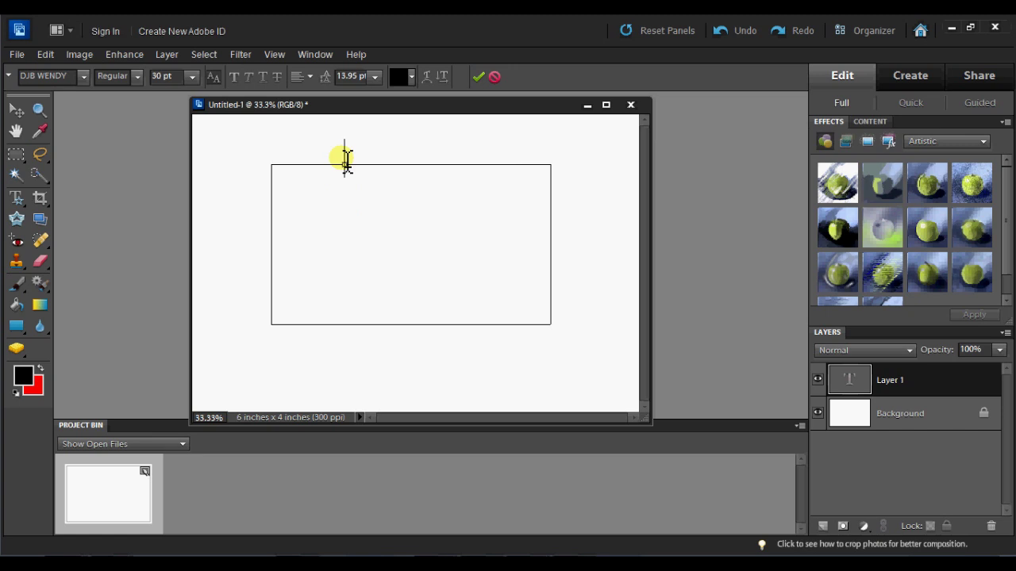
{"action": "type", "text": "Check out how"}
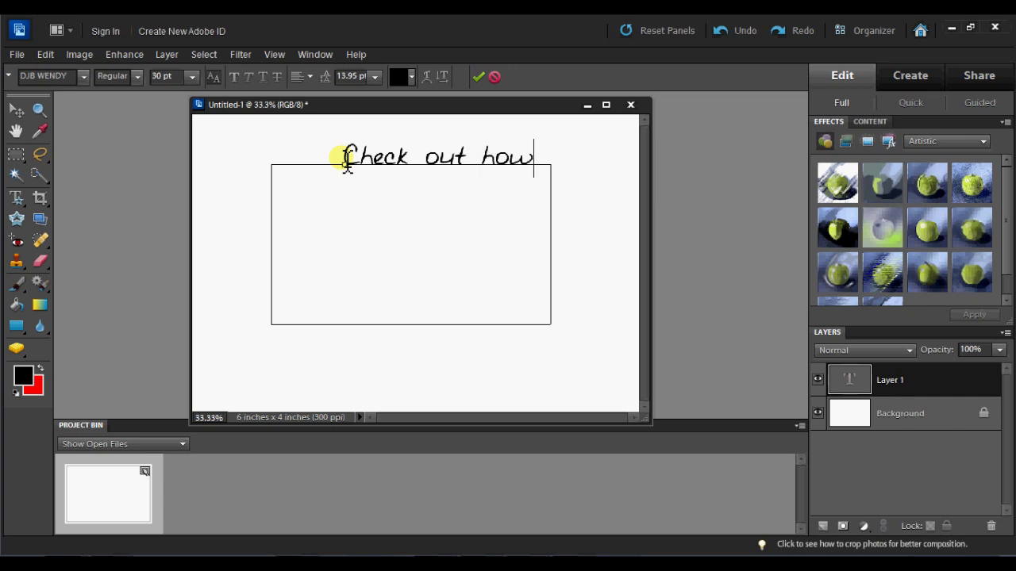
{"action": "type", "text": " I can no"}
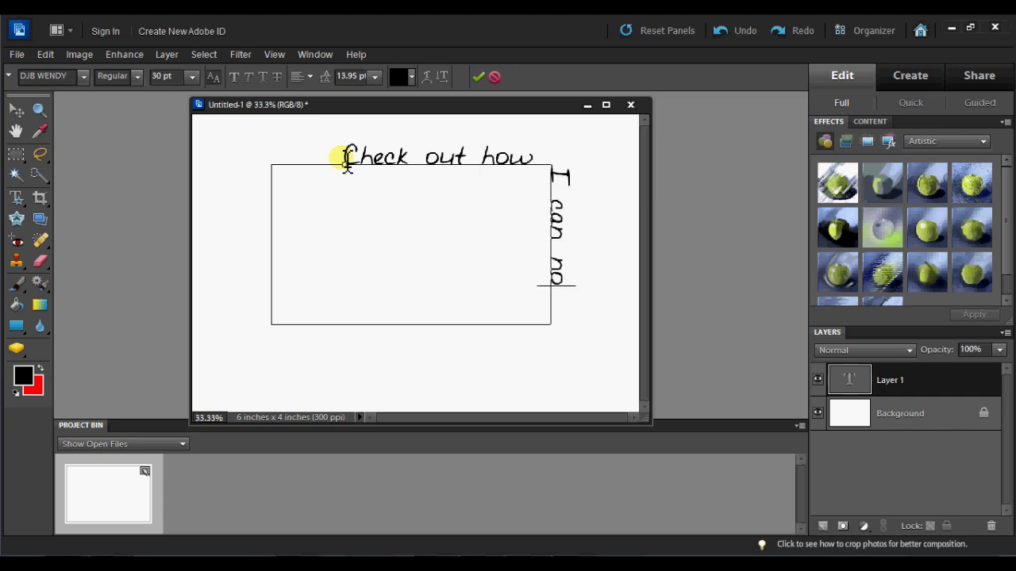
{"action": "type", "text": "w type on"}
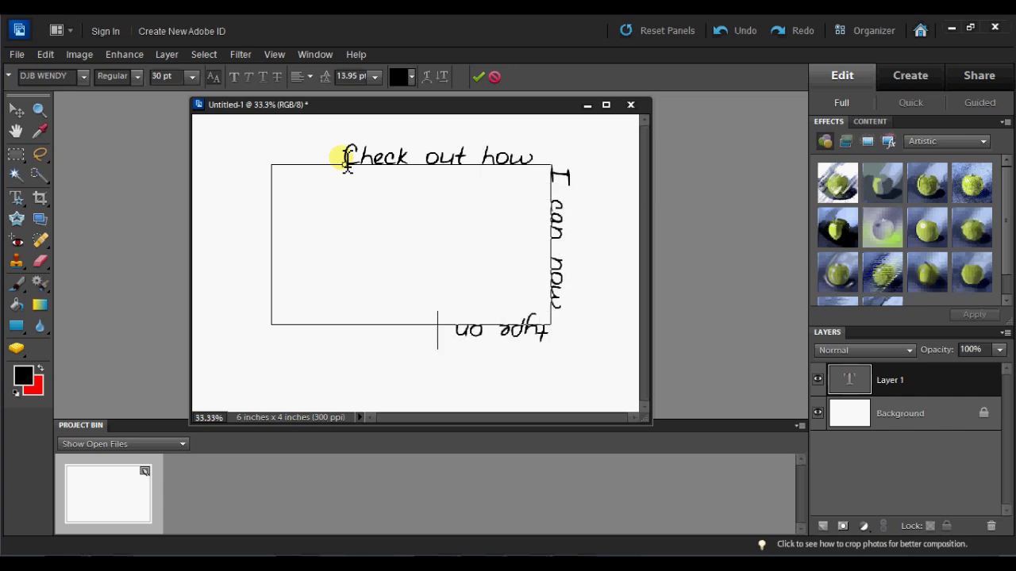
{"action": "type", "text": " a path in"}
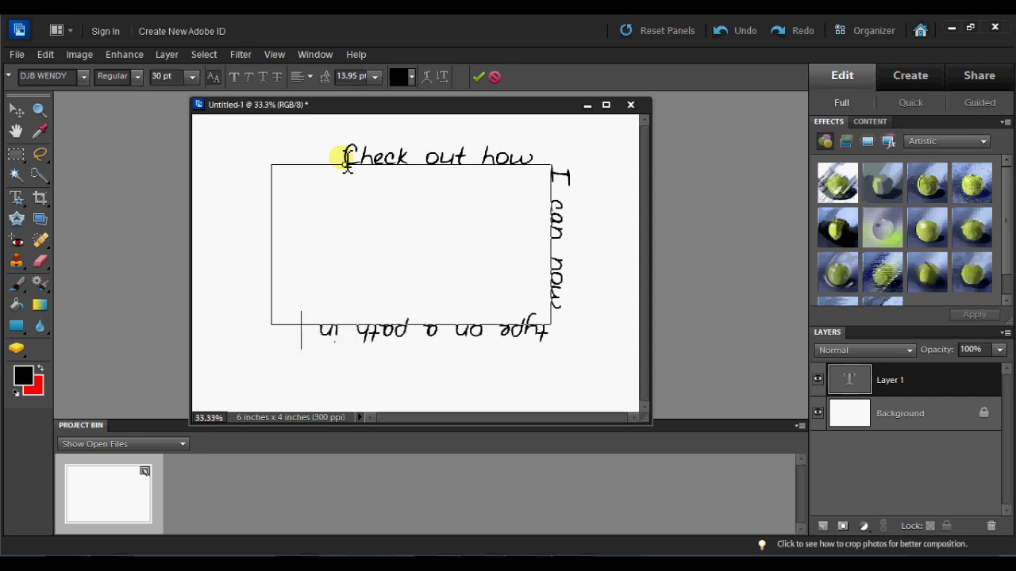
{"action": "type", "text": " Photoshop Elements"}
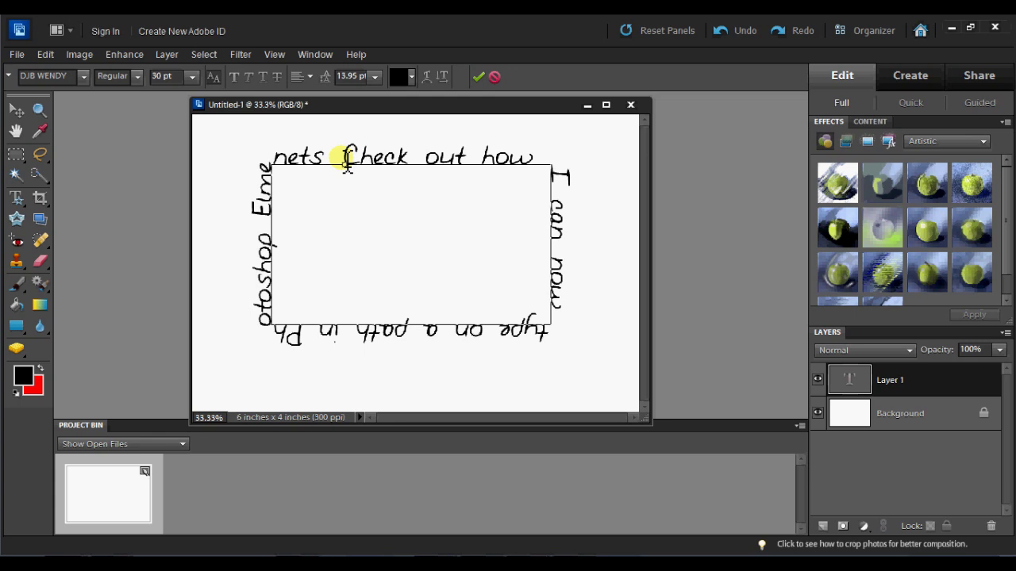
{"action": "left_click", "coordinate": [477, 77]}
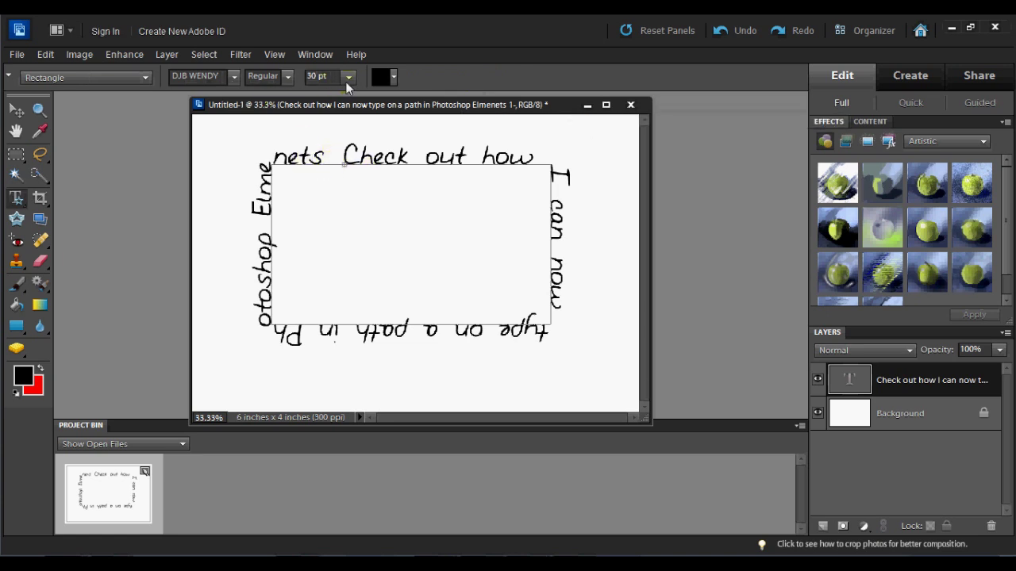
{"action": "left_click", "coordinate": [348, 77]}
Set the path text to 24 pt, append '10.' to the sentence, and hide the rectangle text layer.
{"action": "left_click", "coordinate": [351, 221]}
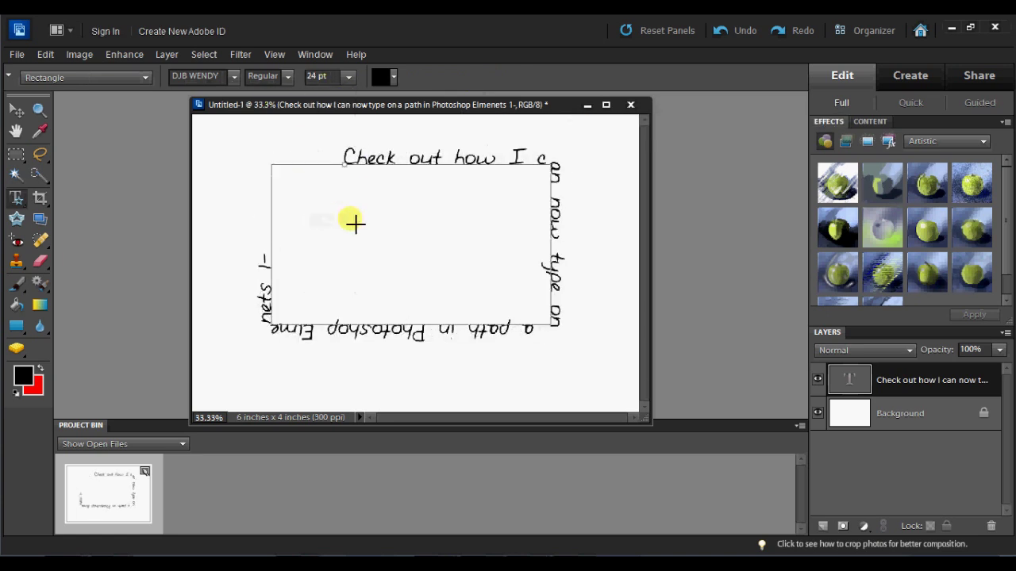
{"action": "left_click", "coordinate": [272, 263]}
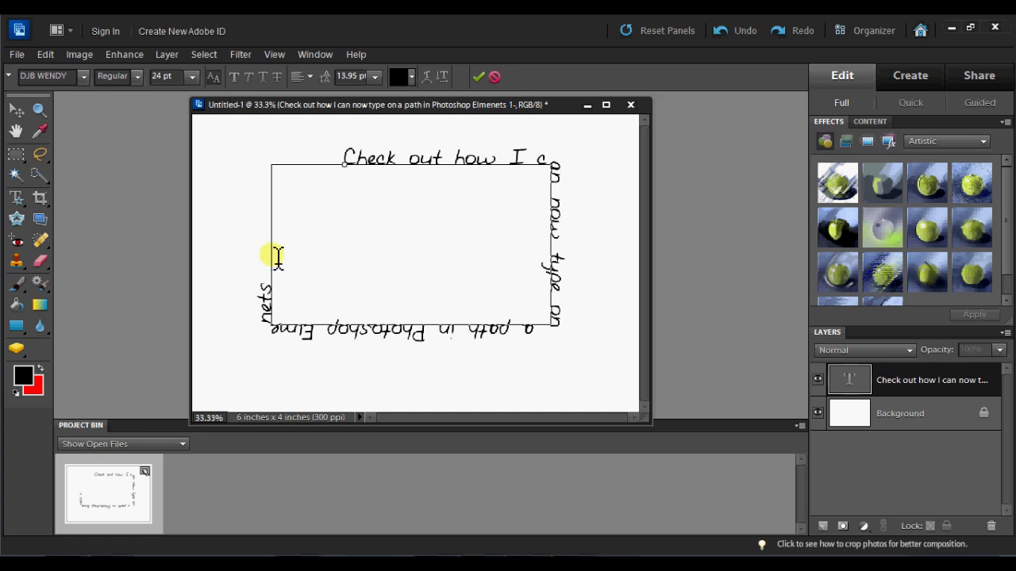
{"action": "type", "text": "10."}
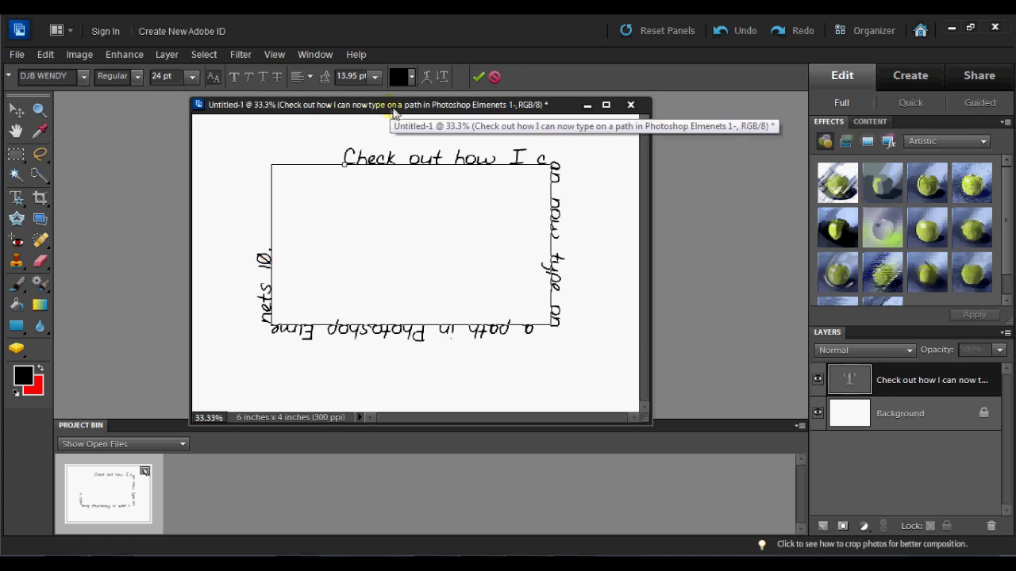
{"action": "left_click", "coordinate": [479, 77]}
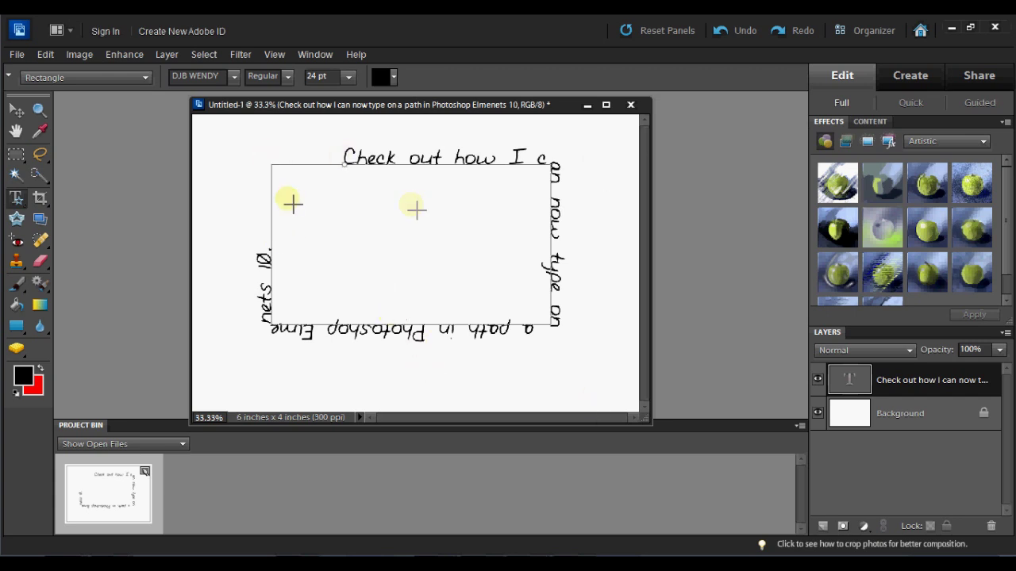
{"action": "left_click", "coordinate": [818, 379]}
Select the Background layer and draw a circular path with the Ellipse shape.
{"action": "left_click", "coordinate": [843, 413]}
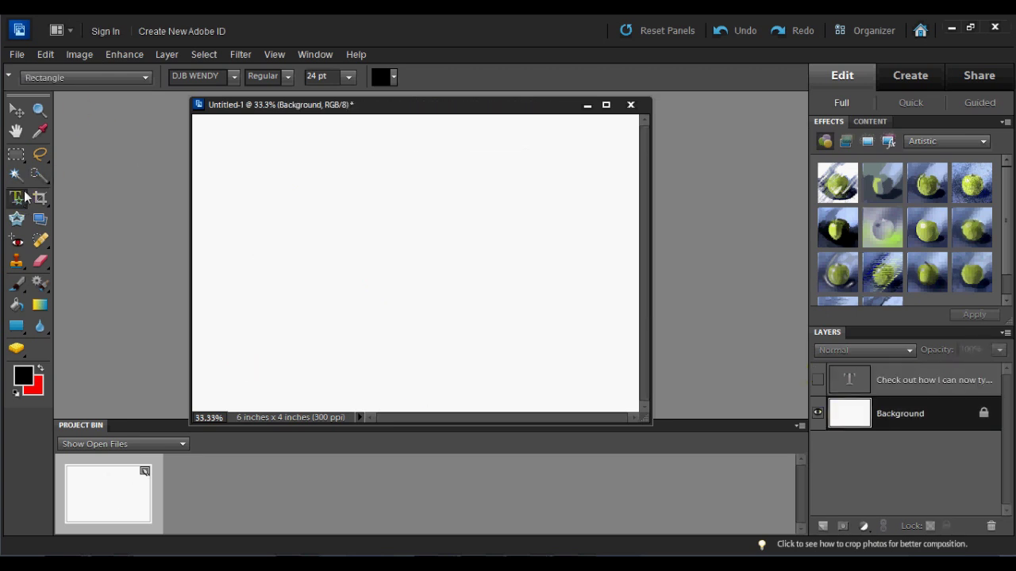
{"action": "left_click", "coordinate": [115, 82]}
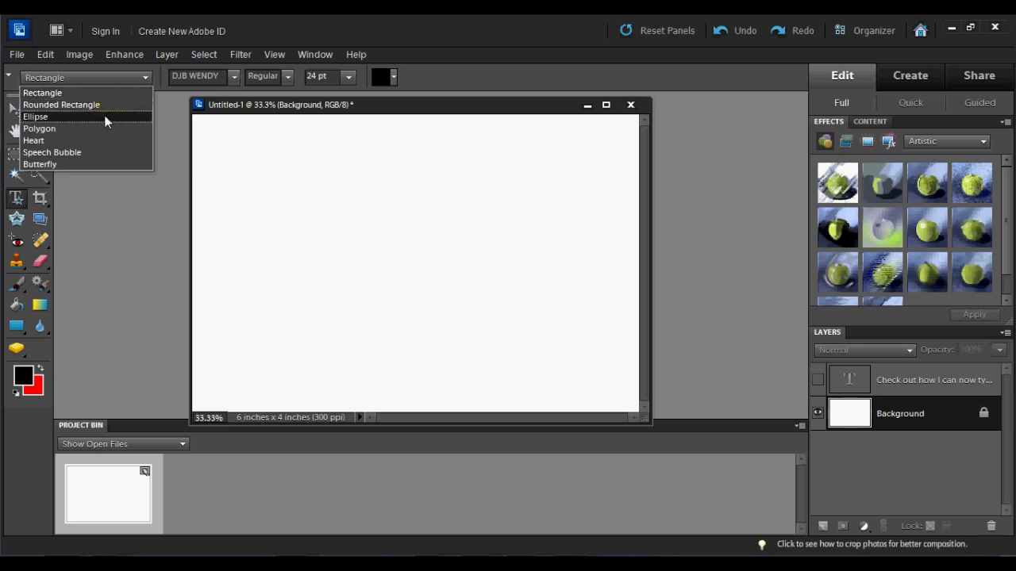
{"action": "left_click", "coordinate": [104, 117]}
{"action": "left_click_drag", "start_coordinate": [270, 209], "coordinate": [595, 373]}
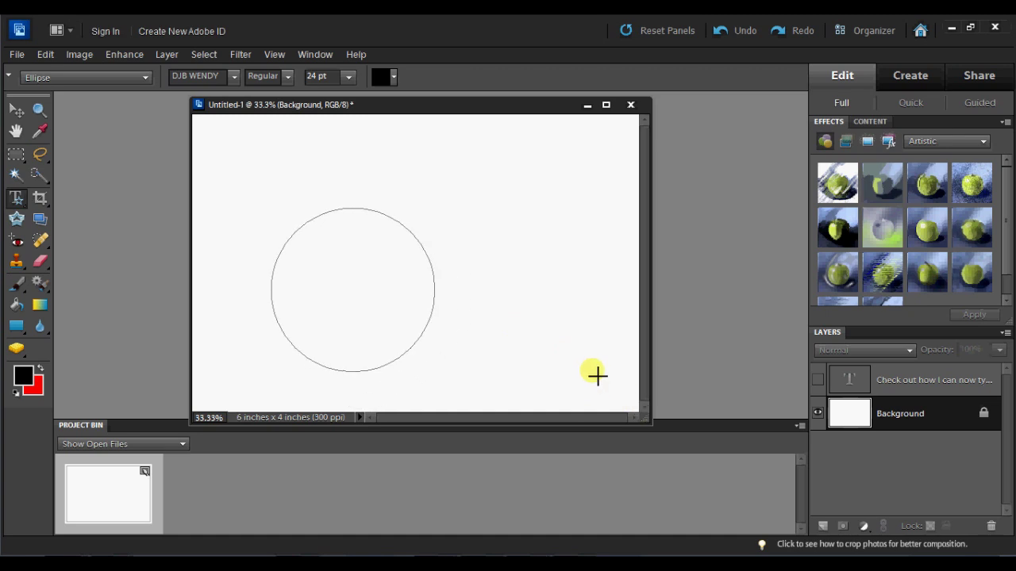
Type 'This is typing on a circle all the way around.' from the circle's top and commit it.
{"action": "left_click", "coordinate": [352, 209]}
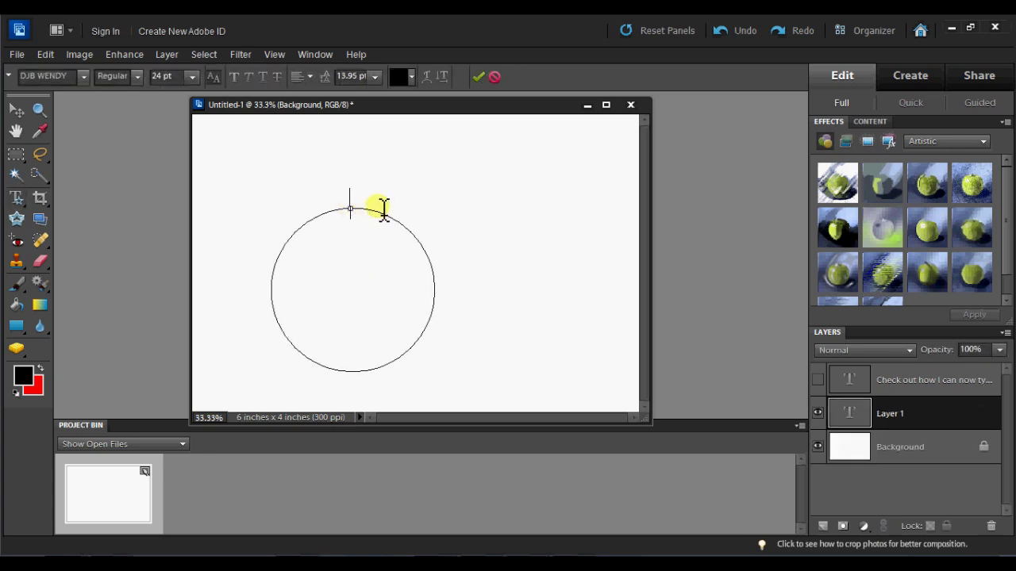
{"action": "type", "text": "This is typing on"}
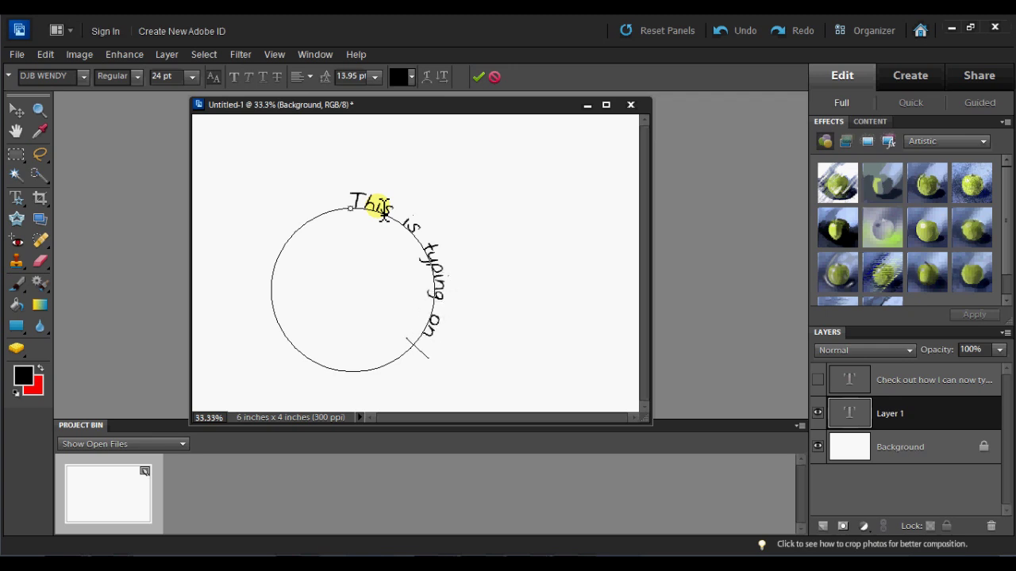
{"action": "type", "text": " a circle"}
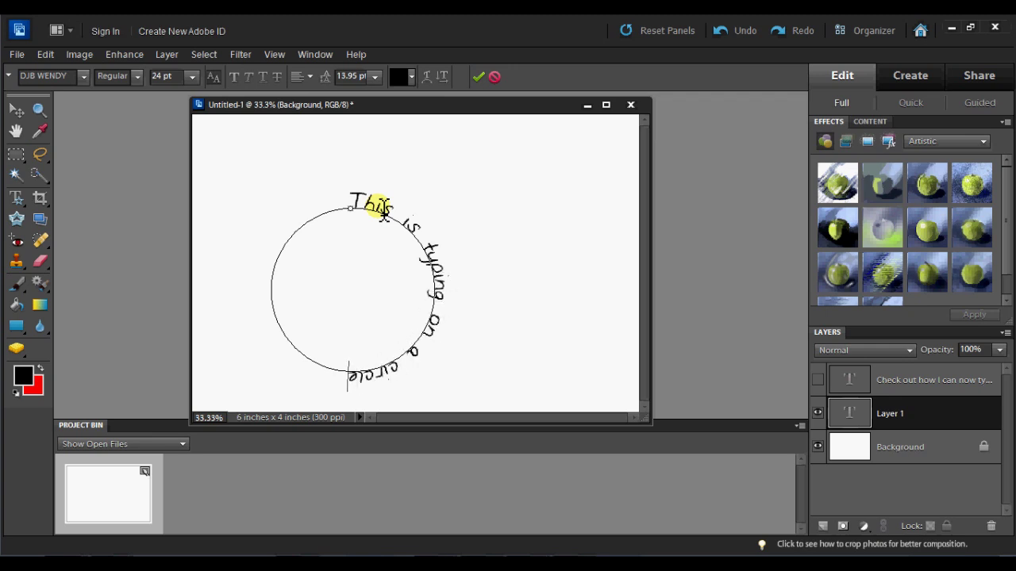
{"action": "type", "text": " all the"}
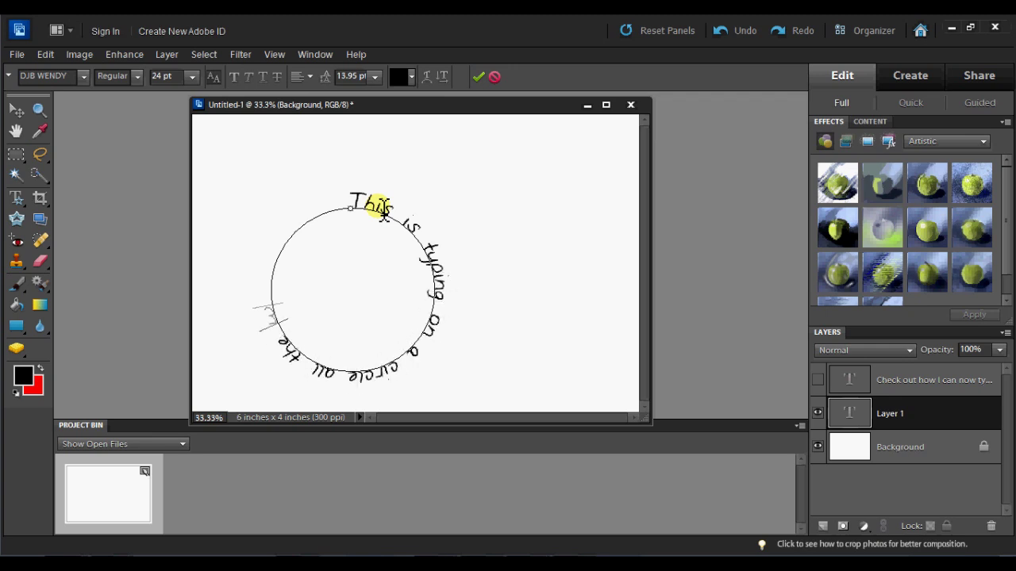
{"action": "type", "text": " way around."}
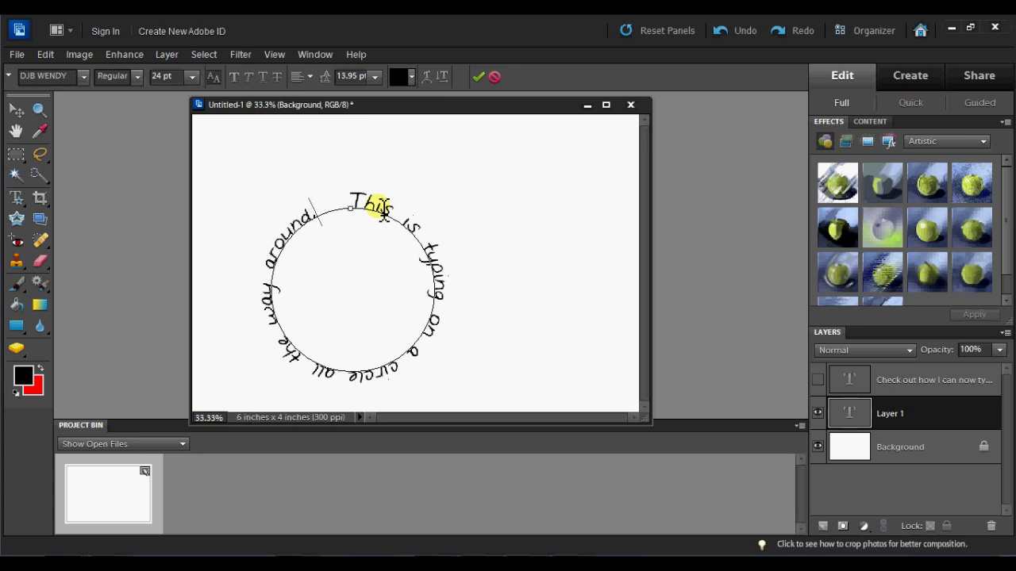
{"action": "left_click", "coordinate": [435, 94]}
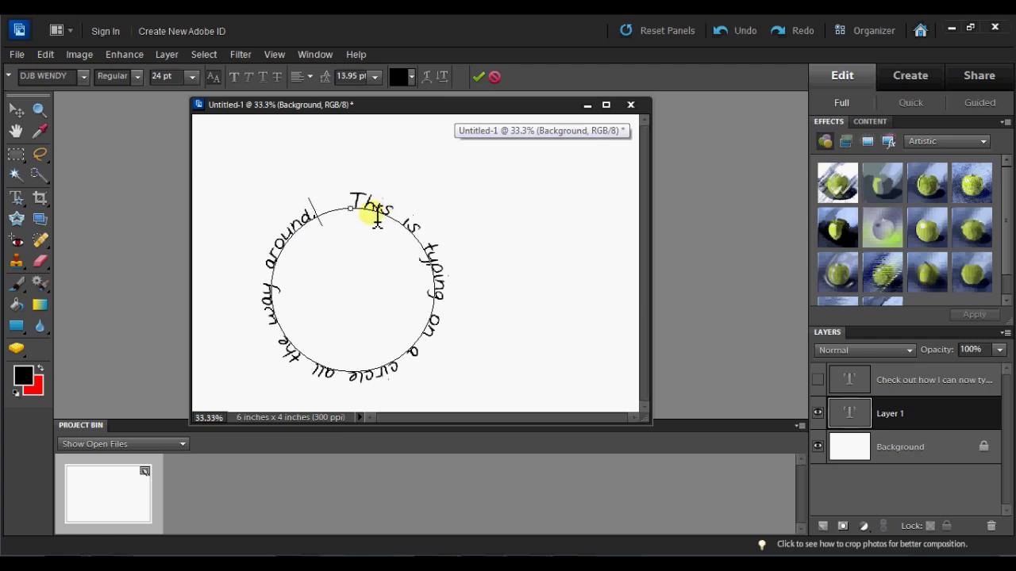
{"action": "key", "text": "ctrl"}
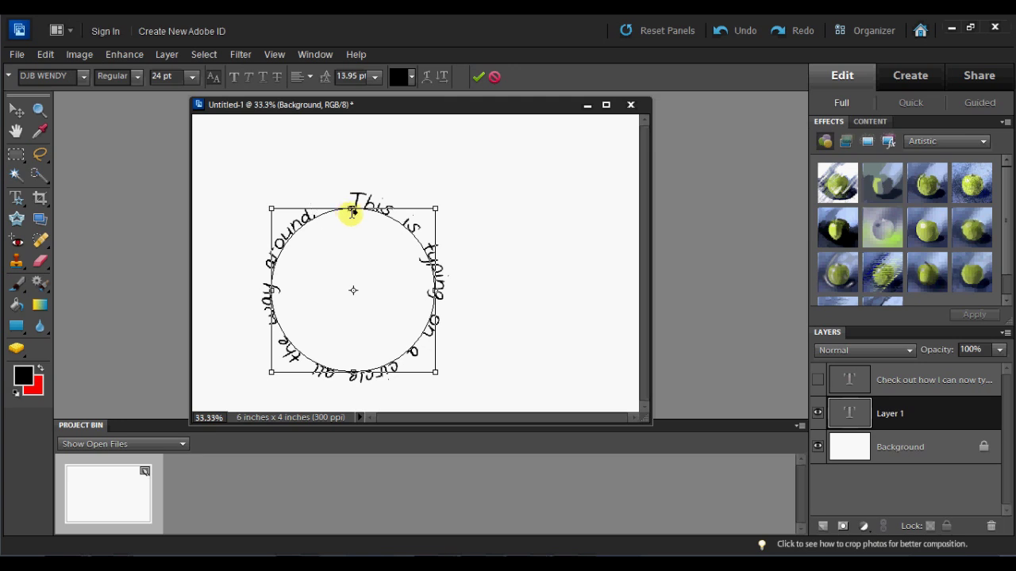
Slide the circle text's start point clockwise toward the upper right of the circle.
{"action": "left_click", "coordinate": [352, 213]}
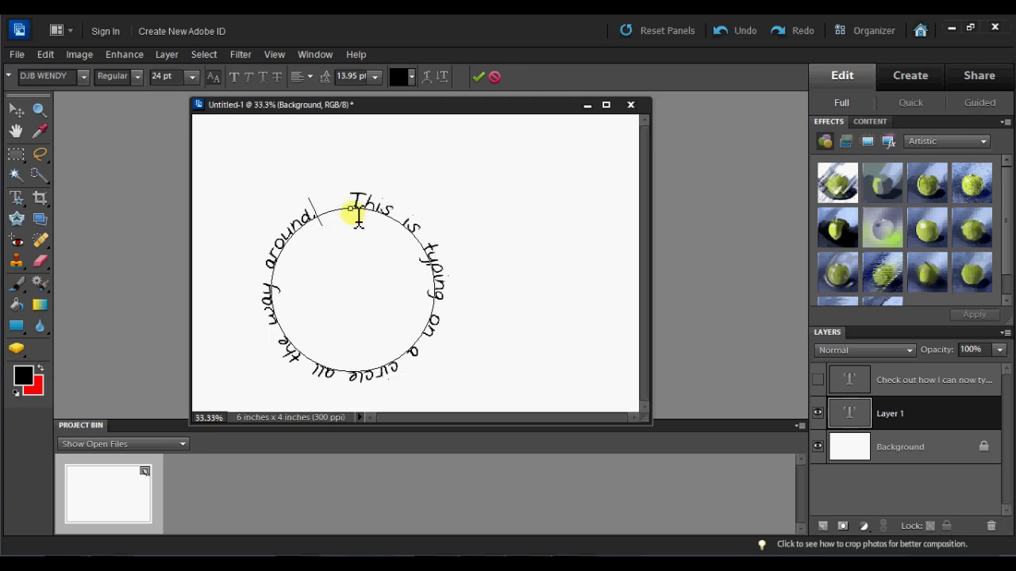
{"action": "left_click", "coordinate": [353, 212]}
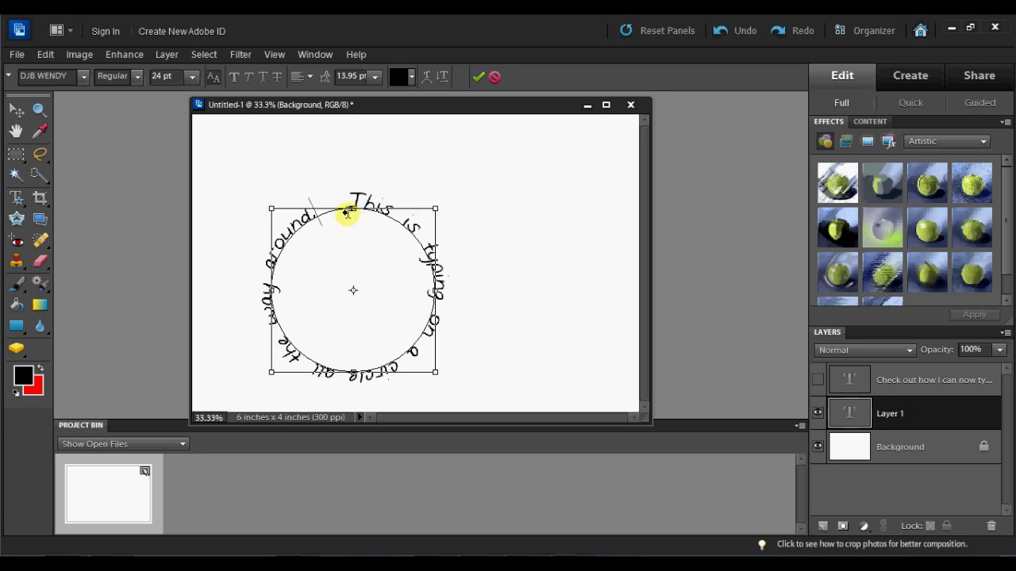
{"action": "left_click_drag", "start_coordinate": [352, 210], "coordinate": [402, 232]}
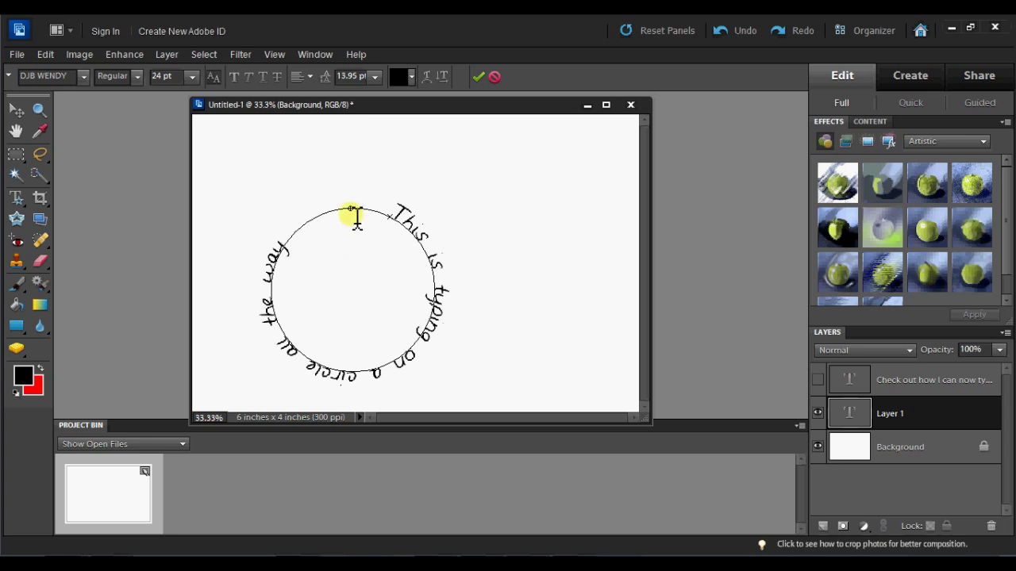
{"action": "key", "text": "ctrl"}
Drag the text's start handle across the circle edge so the sentence runs inside, then commit.
{"action": "left_click_drag", "start_coordinate": [292, 232], "coordinate": [245, 304]}
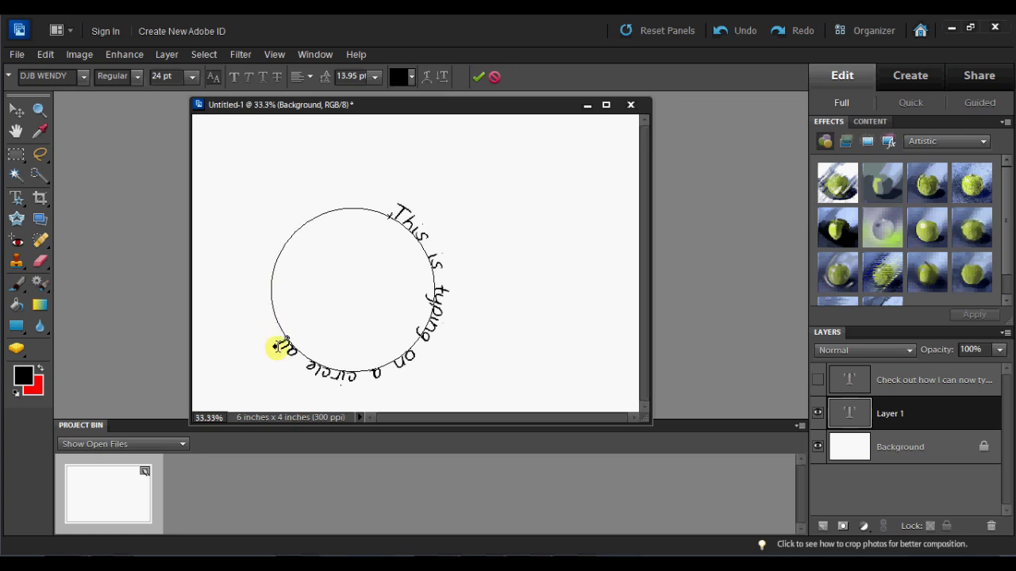
{"action": "left_click_drag", "start_coordinate": [292, 364], "coordinate": [361, 219]}
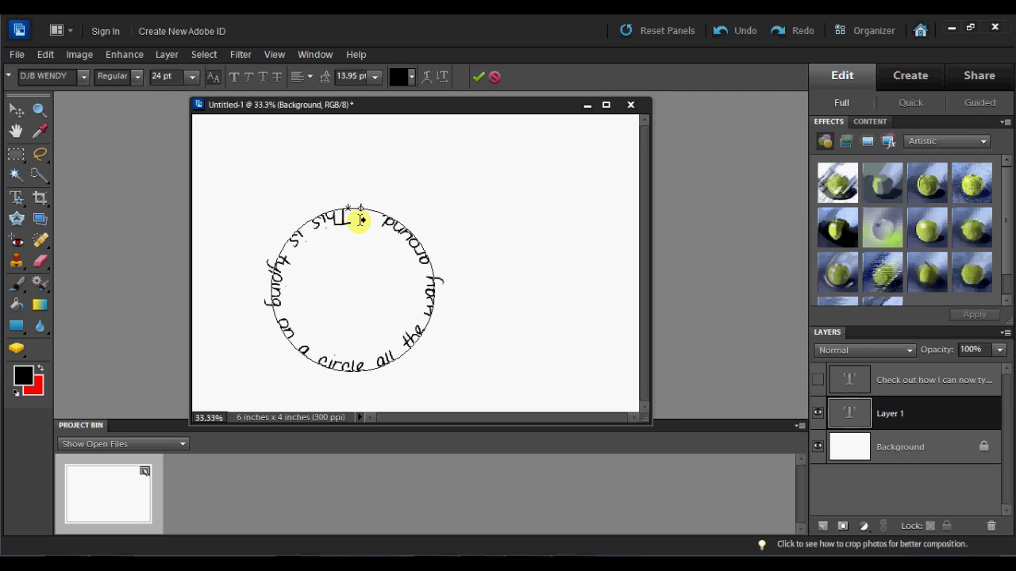
{"action": "mouse_move", "coordinate": [361, 220]}
{"action": "left_mouse_down"}
{"action": "mouse_move", "coordinate": [356, 198]}
{"action": "mouse_move", "coordinate": [382, 194]}
{"action": "mouse_move", "coordinate": [372, 227]}
{"action": "left_mouse_up"}
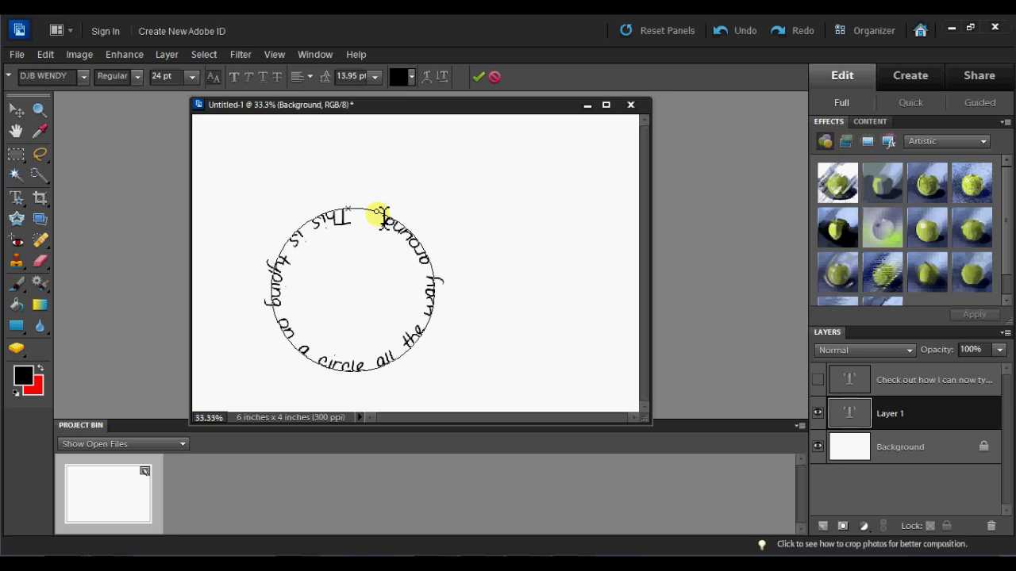
{"action": "left_click", "coordinate": [379, 213]}
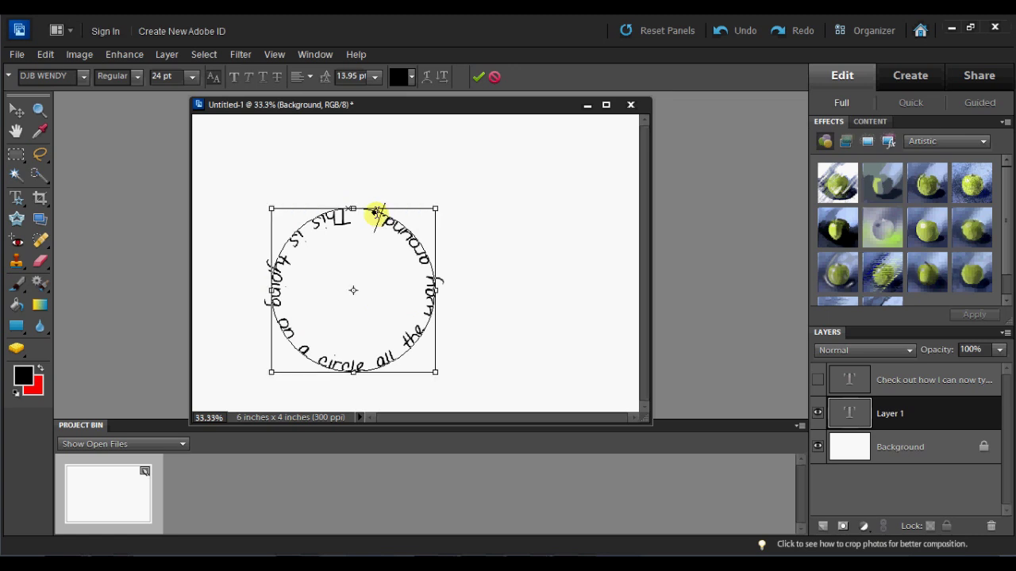
{"action": "left_click", "coordinate": [376, 212]}
{"action": "mouse_move", "coordinate": [369, 210]}
{"action": "left_mouse_down"}
{"action": "mouse_move", "coordinate": [376, 199]}
{"action": "mouse_move", "coordinate": [366, 225]}
{"action": "left_mouse_up"}
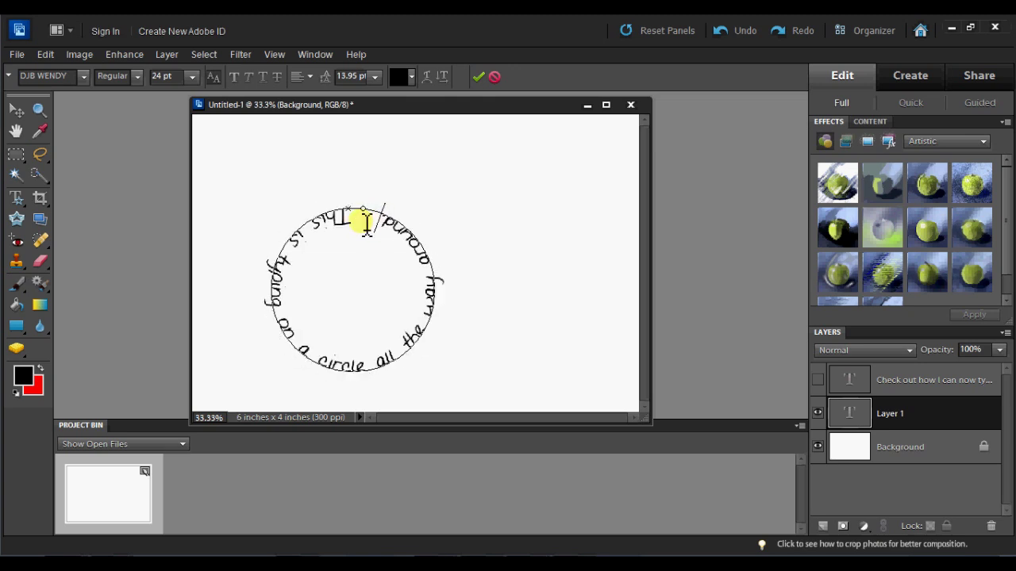
{"action": "left_click", "coordinate": [478, 77]}
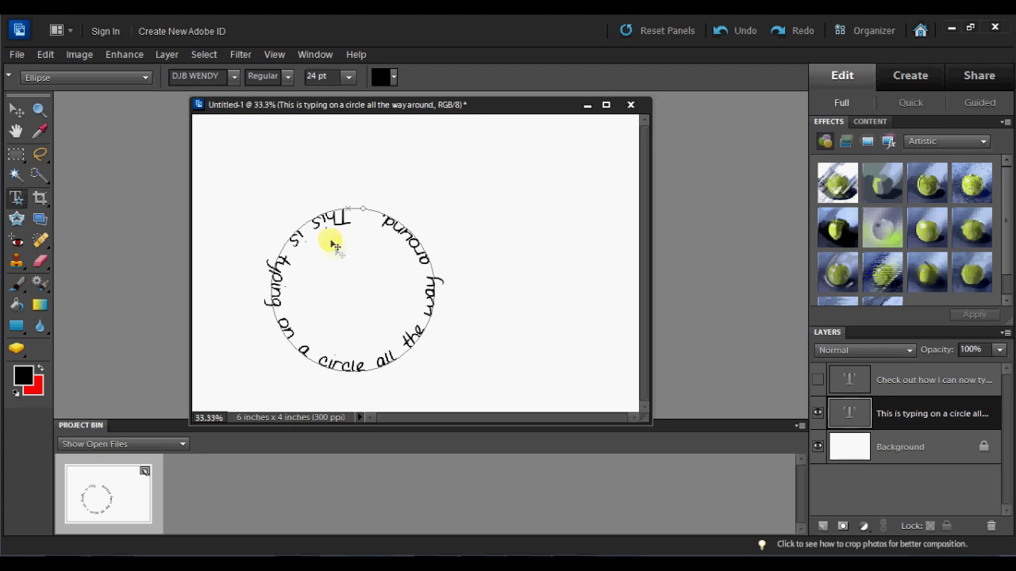
Move the circular text up and right, then hide its layer.
{"action": "left_click_drag", "start_coordinate": [336, 219], "coordinate": [337, 182]}
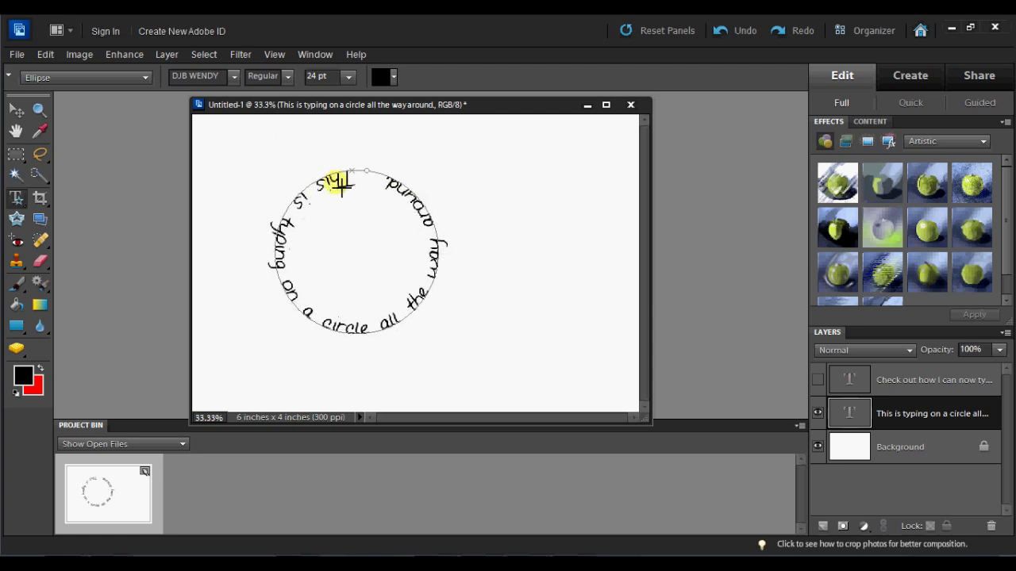
{"action": "left_click", "coordinate": [816, 416]}
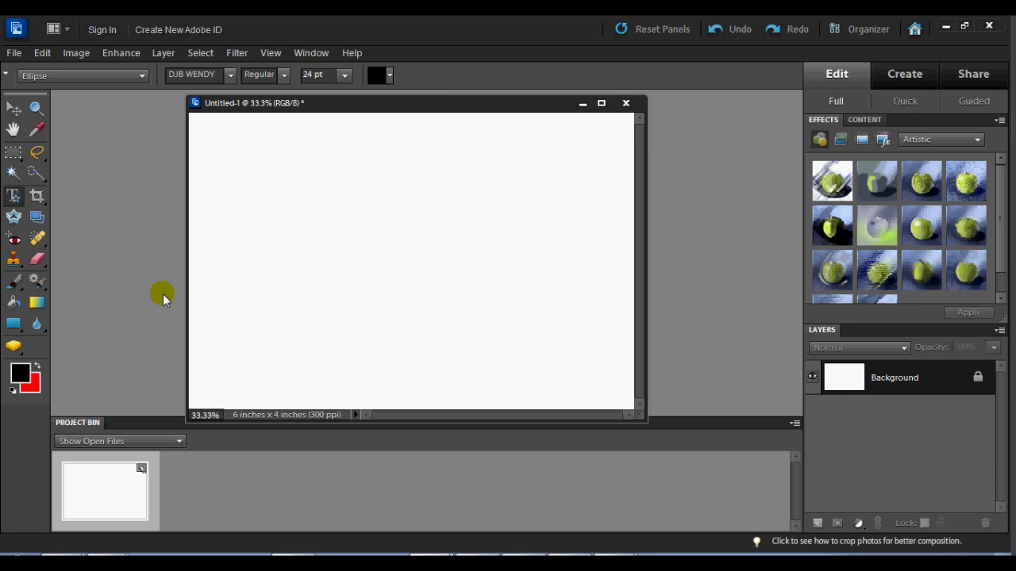
Draw a large heart-shaped path across the canvas using the Heart shape.
{"action": "left_click", "coordinate": [144, 76]}
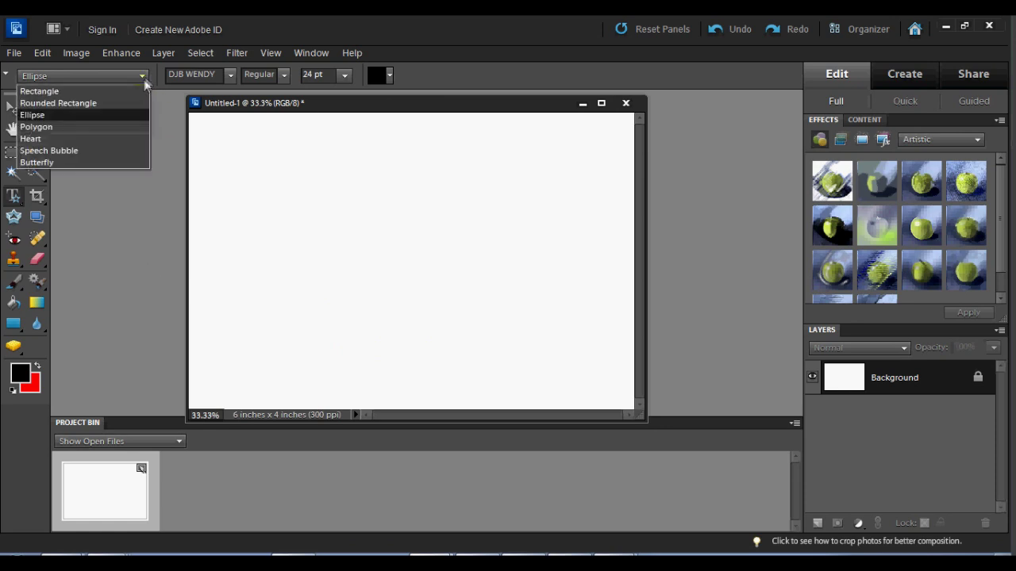
{"action": "left_click", "coordinate": [135, 136]}
{"action": "left_click_drag", "start_coordinate": [299, 159], "coordinate": [543, 368]}
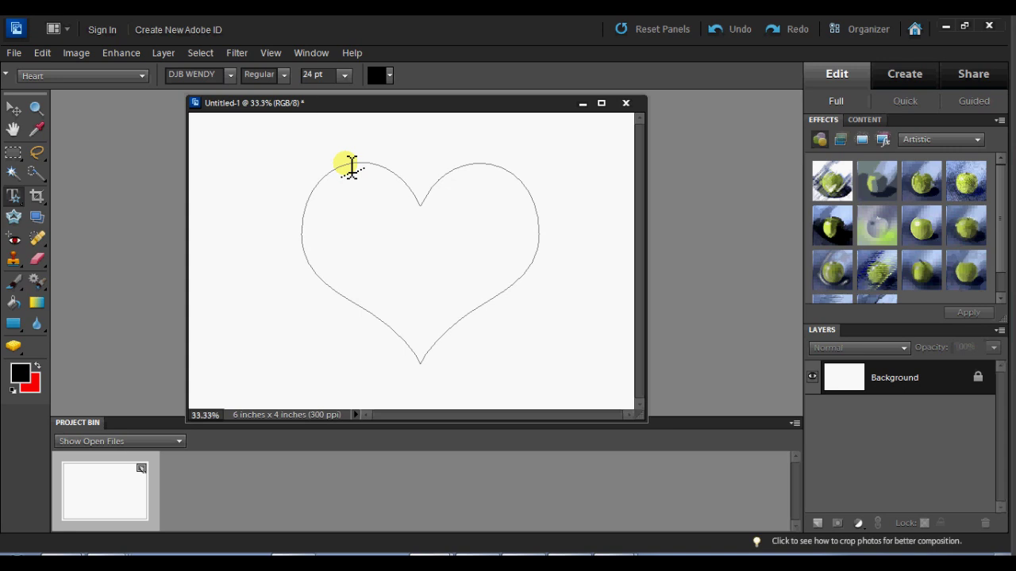
Type 'I Love I can type text all the way around my headt like this!!!!!!!!!!!!' along the heart's upper-left edge.
{"action": "left_click", "coordinate": [352, 167]}
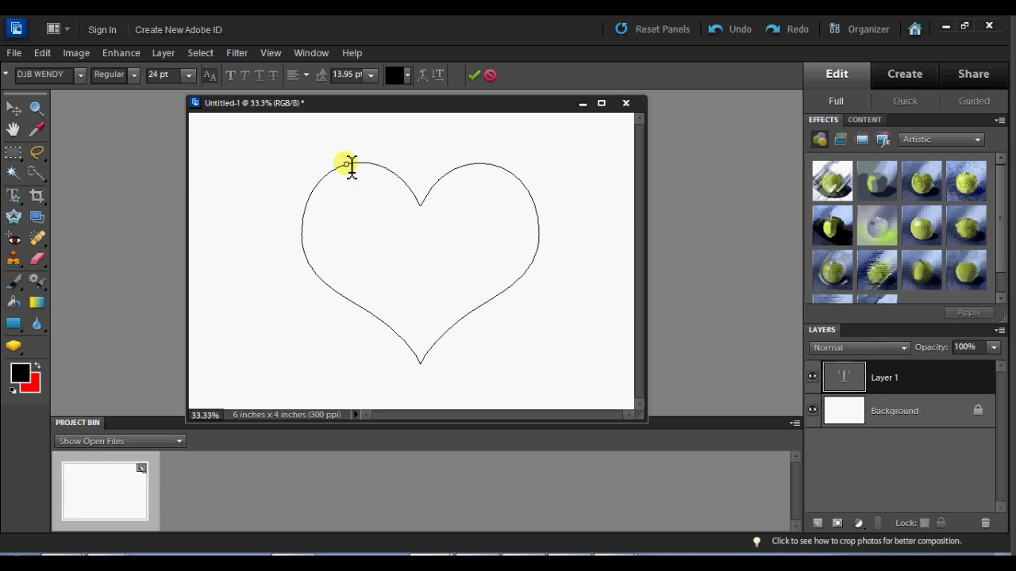
{"action": "type", "text": "I Love I can t"}
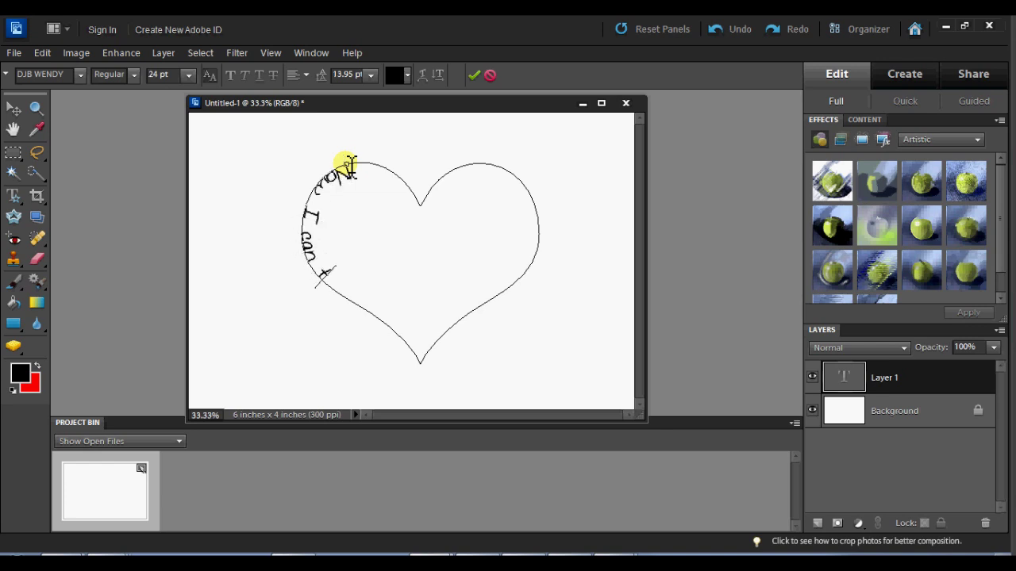
{"action": "type", "text": "ype text"}
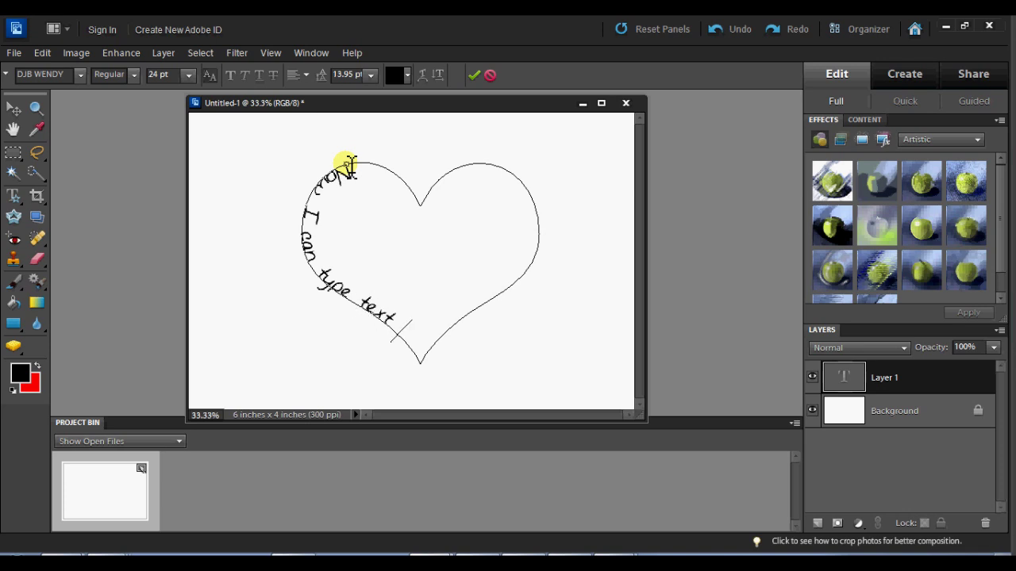
{"action": "type", "text": " all the wa"}
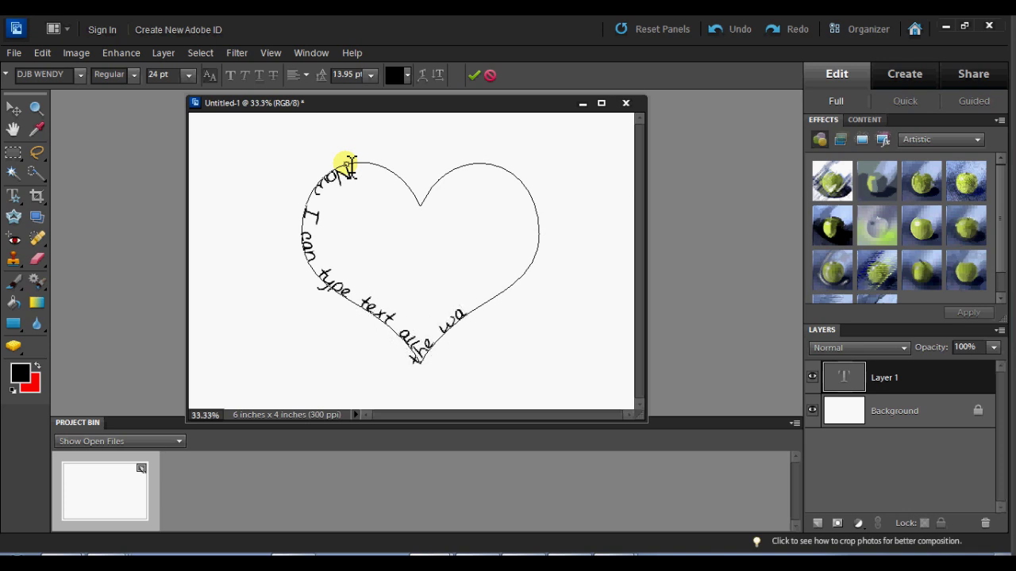
{"action": "type", "text": "y around"}
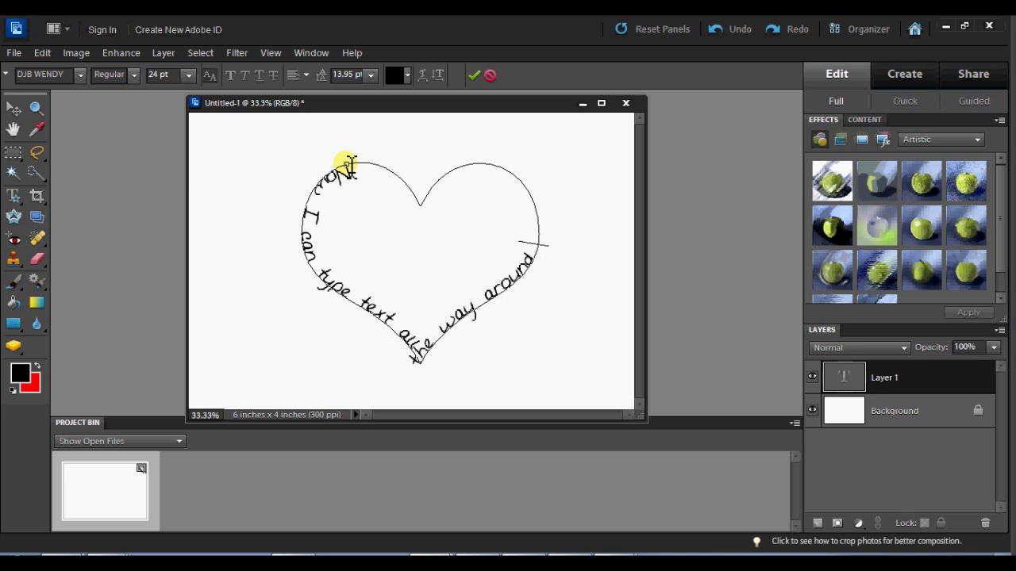
{"action": "type", "text": " my head"}
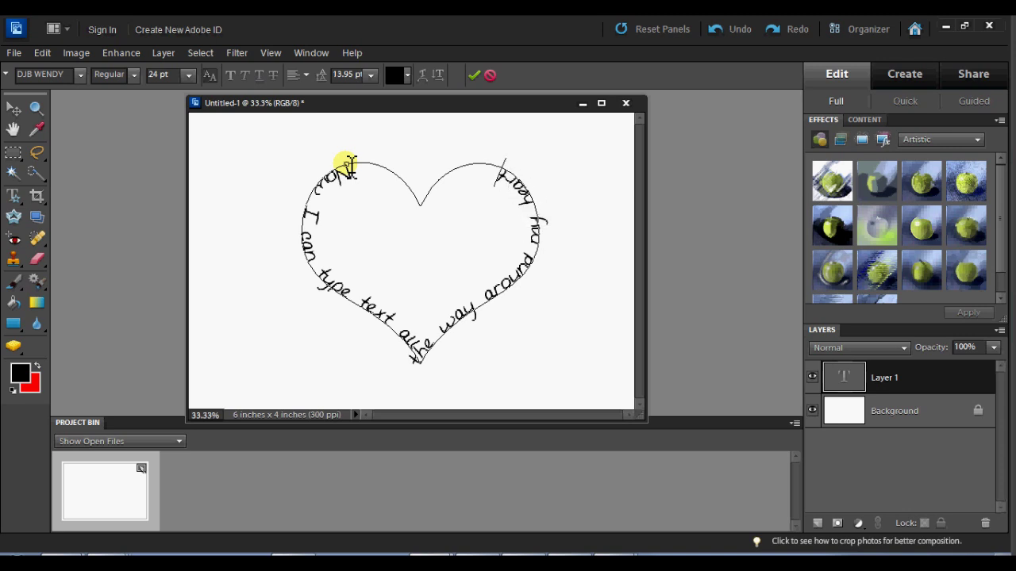
{"action": "type", "text": "t like this"}
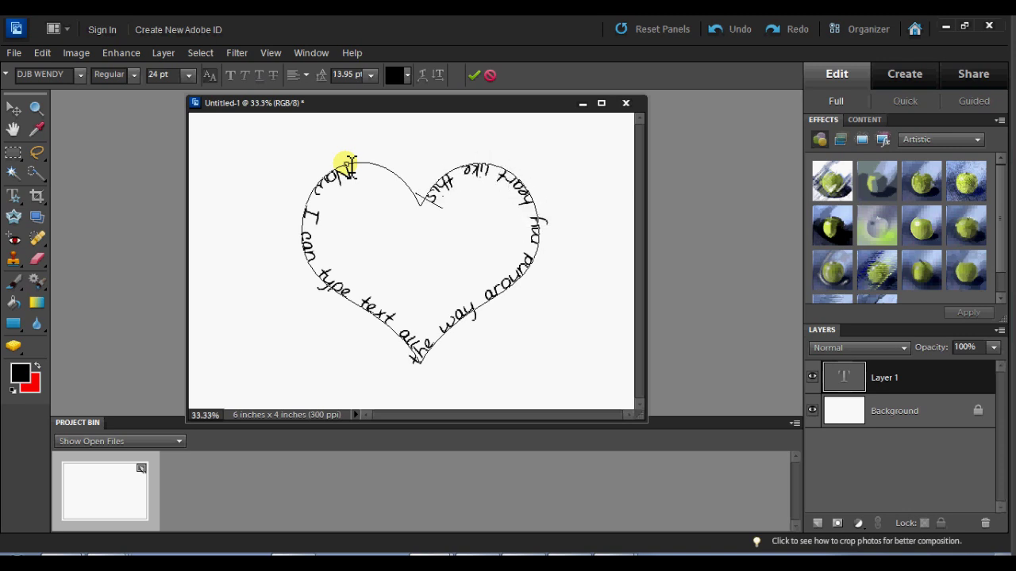
{"action": "type", "text": "!!!!!!!!!!!!!!"}
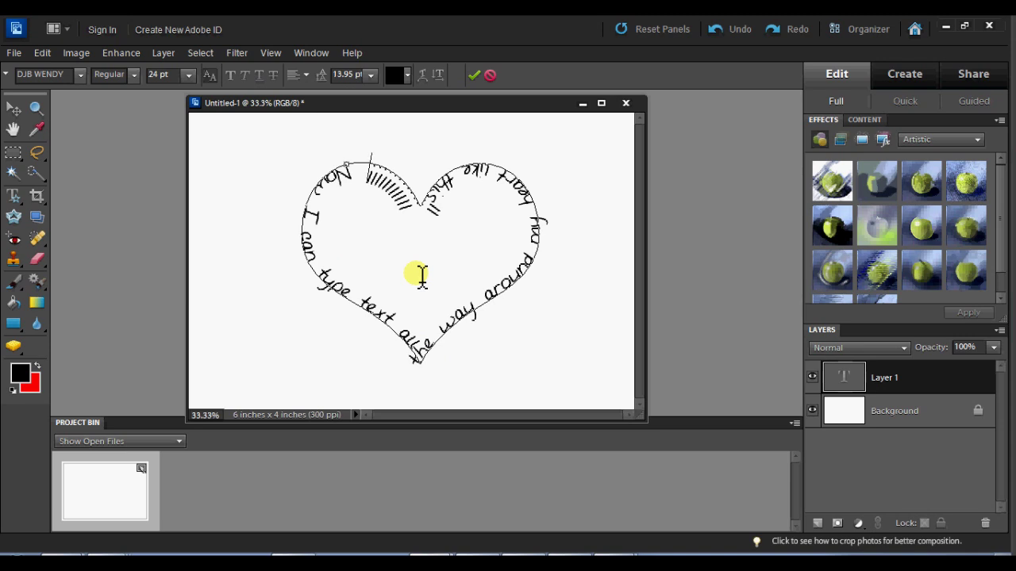
Delete the extra exclamation marks, slide the text evenly around the heart, and commit it.
{"action": "key", "text": "BackSpace"}
{"action": "key", "text": "BackSpace"}
{"action": "key", "text": "BackSpace"}
{"action": "key", "text": "BackSpace"}
{"action": "key", "text": "BackSpace"}
{"action": "key", "text": "BackSpace"}
{"action": "key", "text": "BackSpace"}
{"action": "key", "text": "BackSpace"}
{"action": "key", "text": "BackSpace"}
{"action": "key", "text": "BackSpace"}
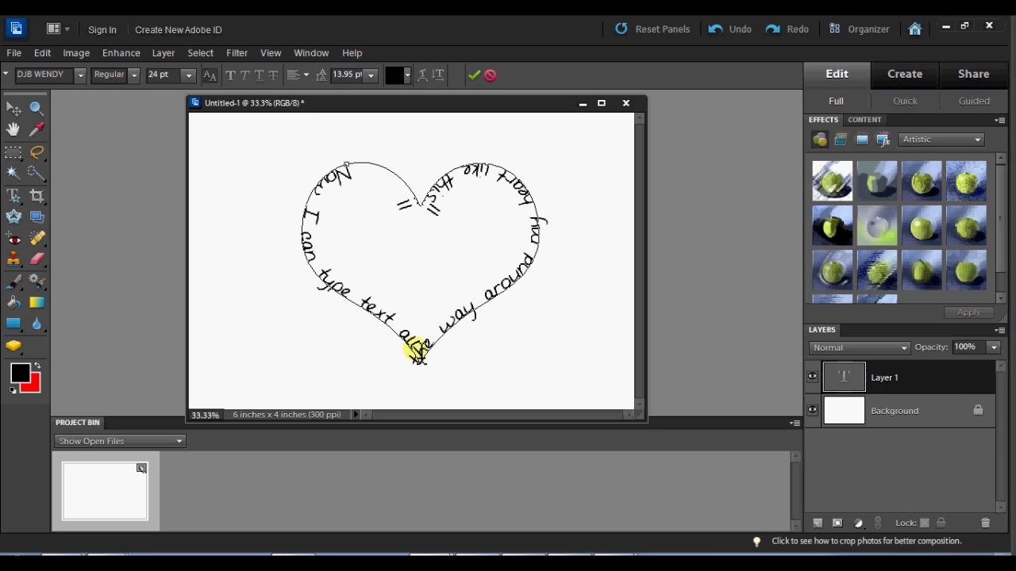
{"action": "left_click_drag", "start_coordinate": [416, 350], "coordinate": [459, 333]}
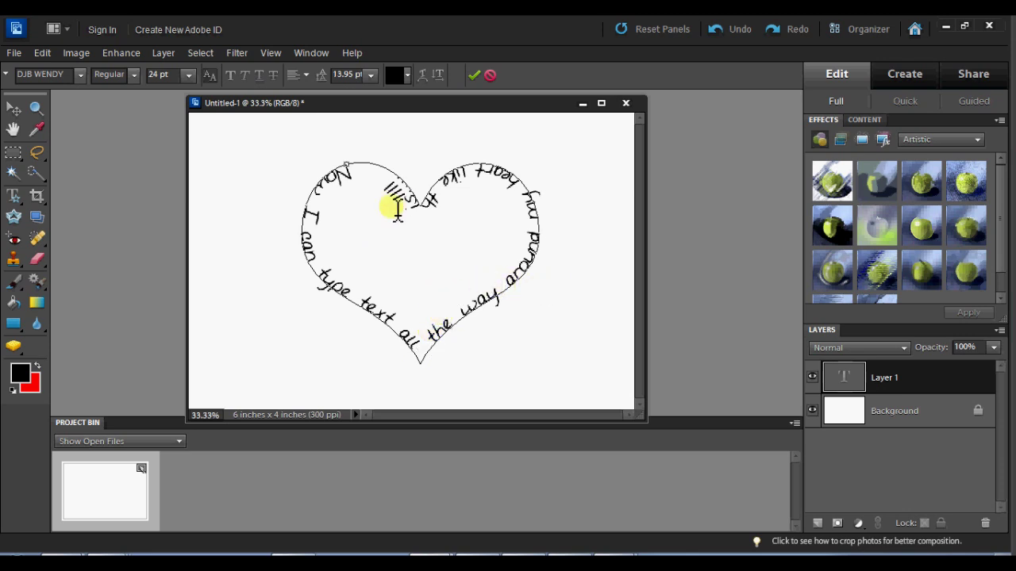
{"action": "left_click", "coordinate": [476, 76]}
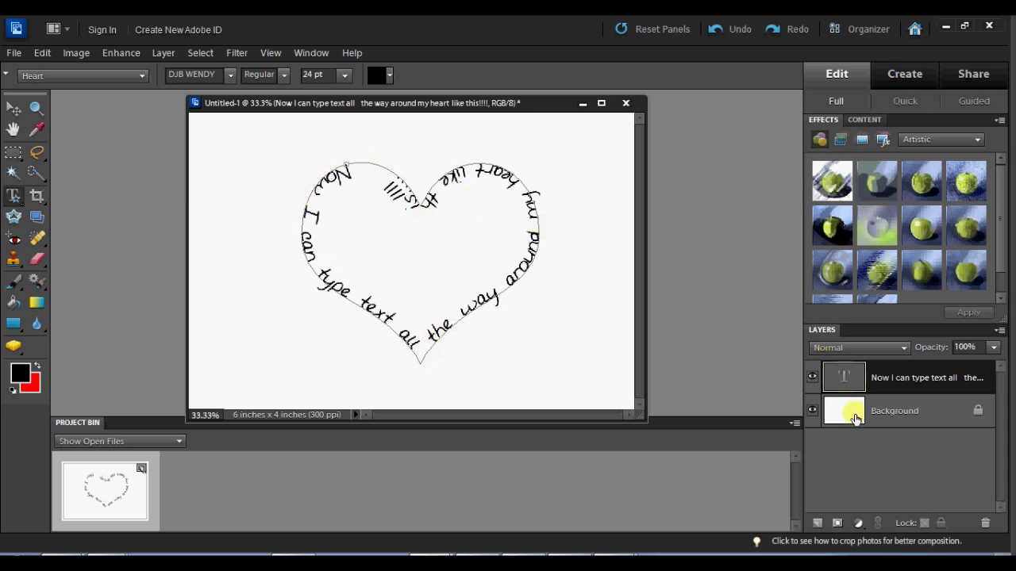
Select the Background layer so the heart path outline disappears, leaving only the words.
{"action": "left_click", "coordinate": [855, 419]}
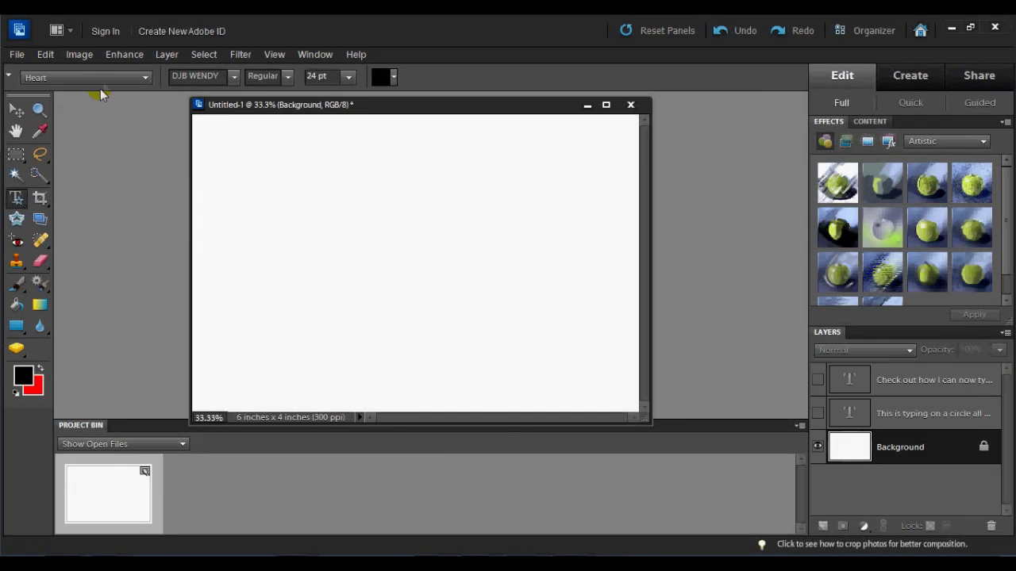
Draw two overlapping rectangle paths, left and lower right, then start text on their merged outline.
{"action": "left_click", "coordinate": [104, 80]}
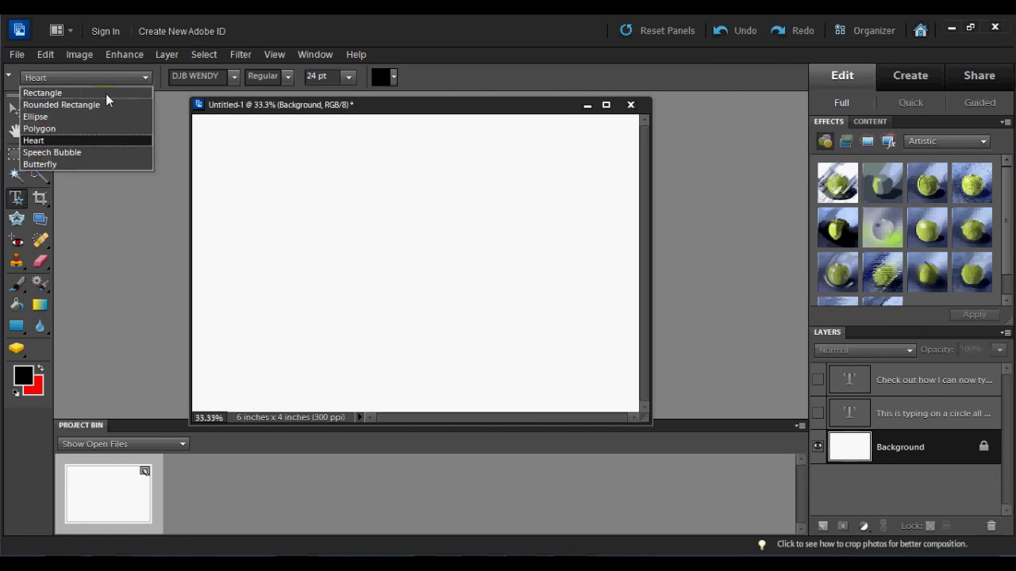
{"action": "left_click", "coordinate": [106, 94]}
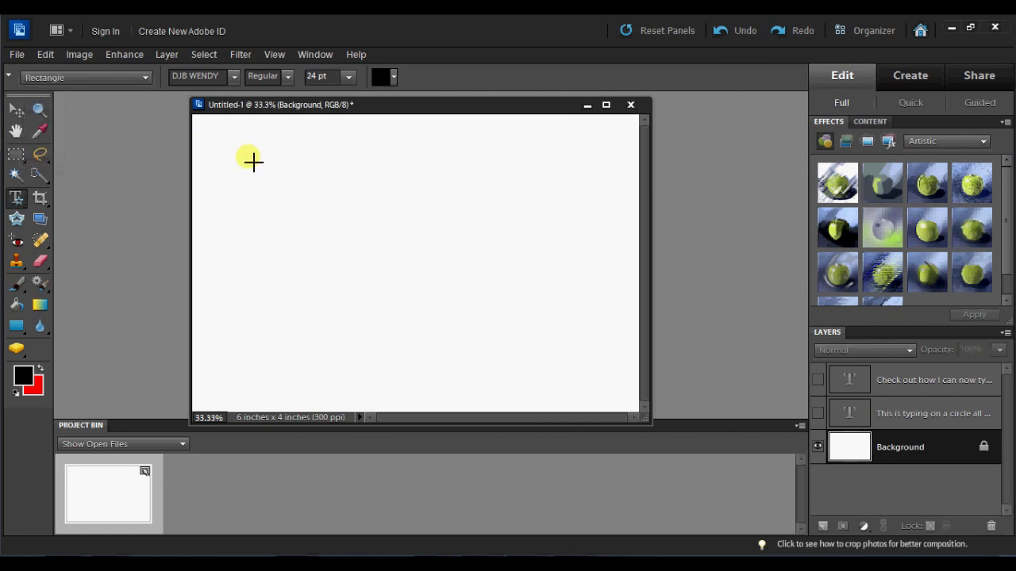
{"action": "mouse_move", "coordinate": [249, 157]}
{"action": "left_mouse_down"}
{"action": "mouse_move", "coordinate": [458, 350]}
{"action": "mouse_move", "coordinate": [462, 370]}
{"action": "mouse_move", "coordinate": [451, 378]}
{"action": "left_mouse_up"}
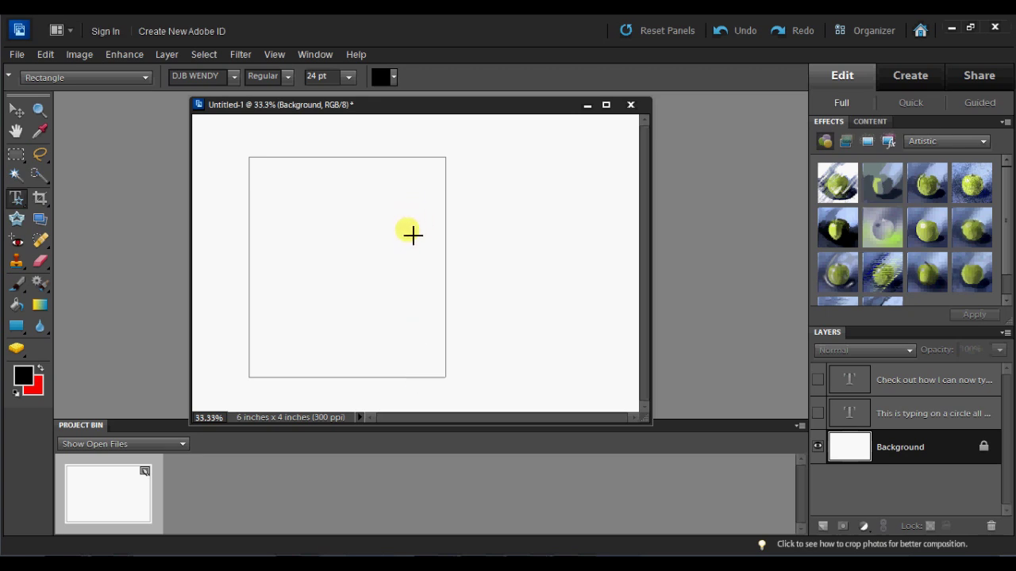
{"action": "left_click_drag", "start_coordinate": [410, 225], "coordinate": [580, 382]}
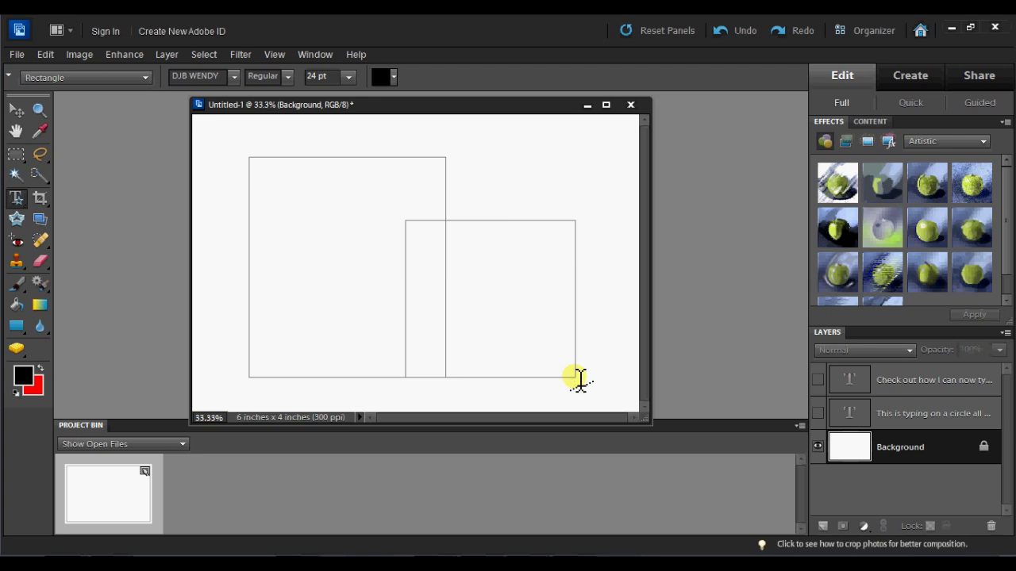
{"action": "left_click", "coordinate": [505, 221]}
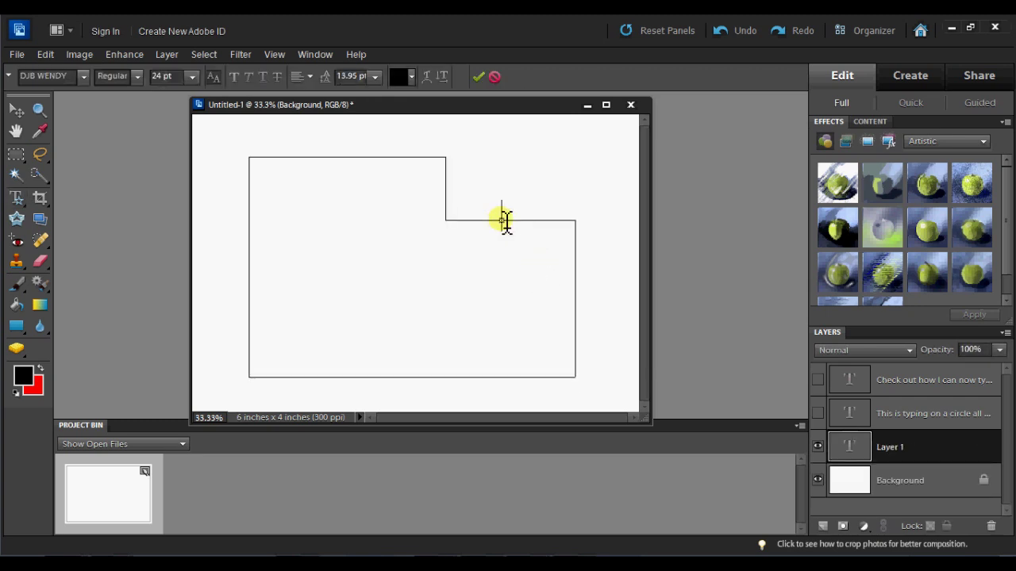
Type 'Now this is a fun trick. I can type all the way around two shapes put together' along the outline.
{"action": "type", "text": "Now this is a f"}
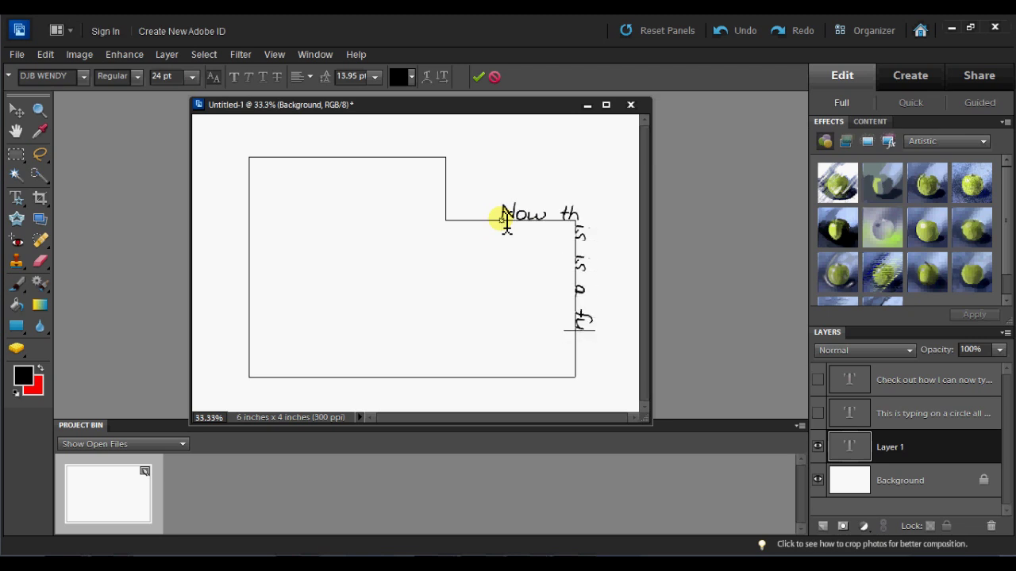
{"action": "type", "text": "un trick. I can type"}
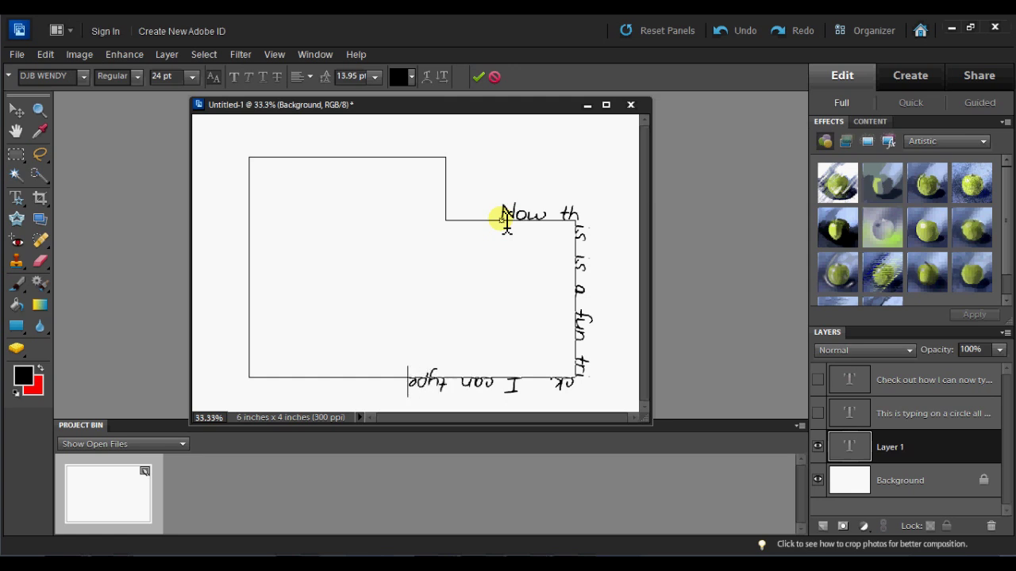
{"action": "type", "text": " all the way around"}
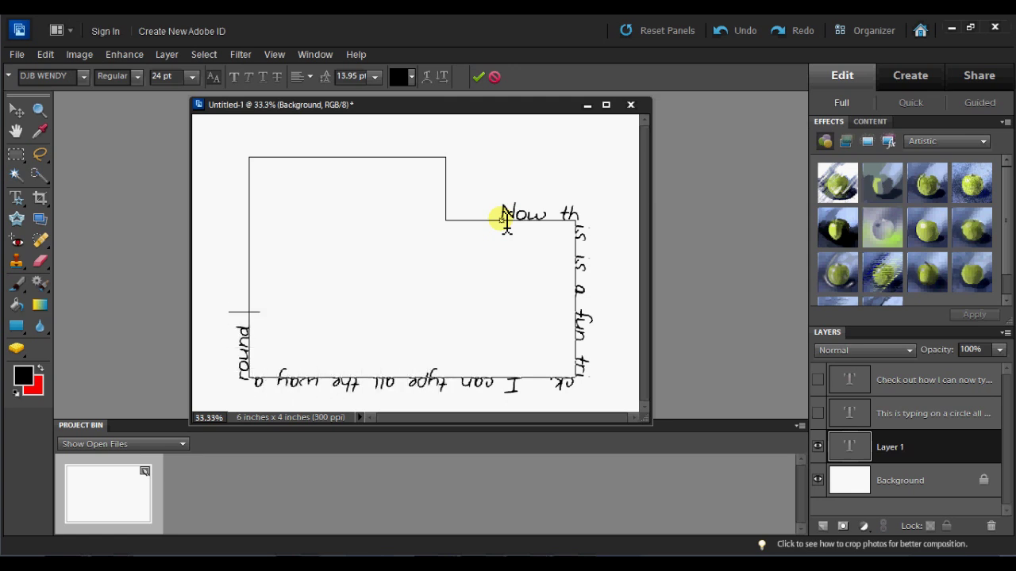
{"action": "type", "text": " two shapes"}
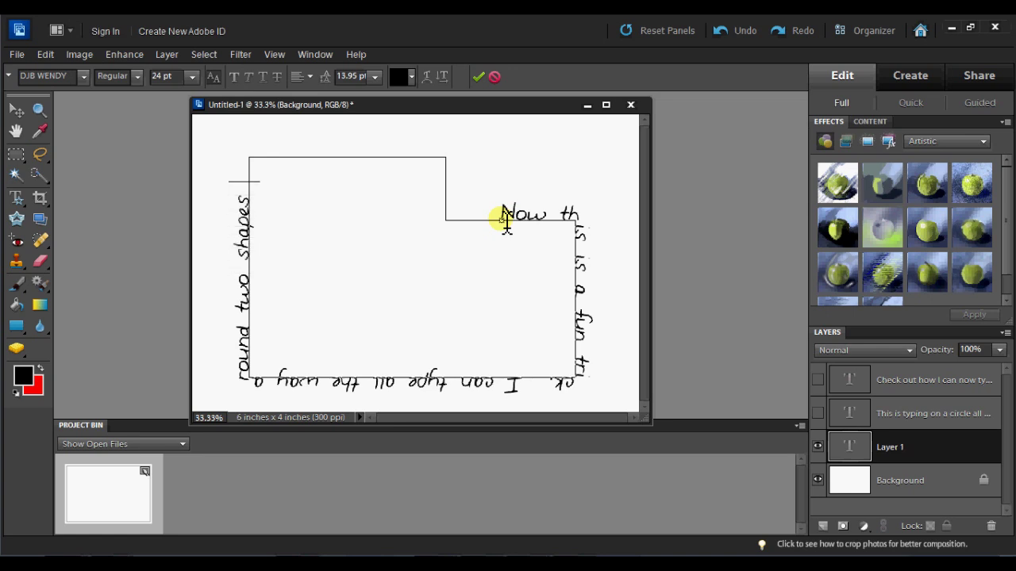
{"action": "type", "text": " put together."}
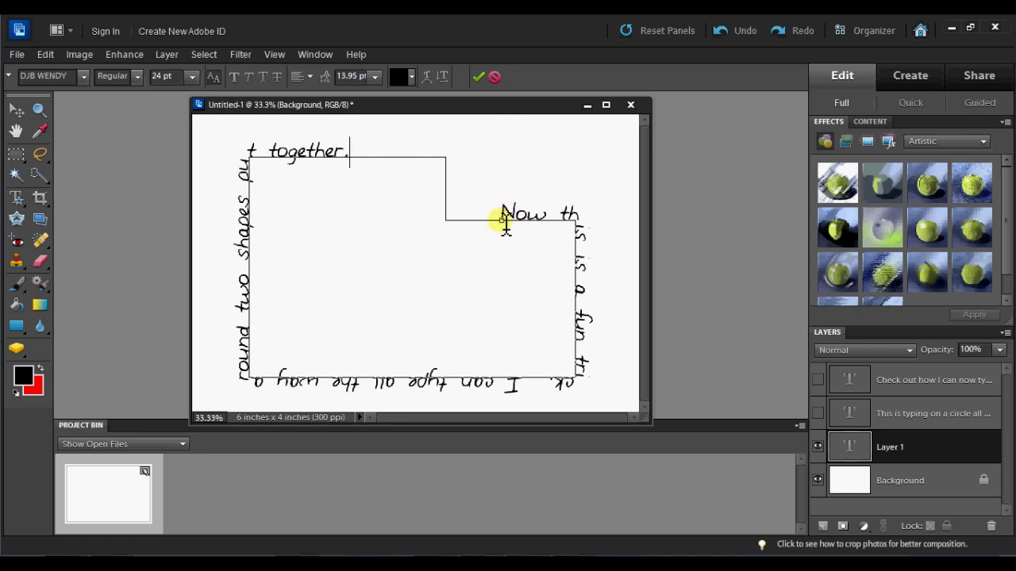
Ctrl-drag the text's start marker up to the notch's top corner, then commit the text.
{"action": "key", "text": "ctrl"}
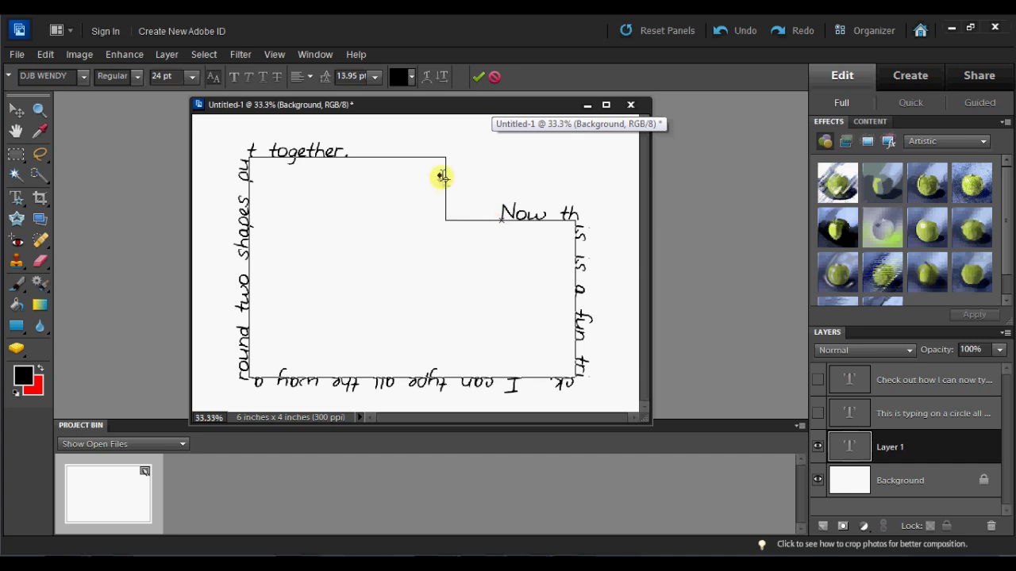
{"action": "key", "text": "ctrl"}
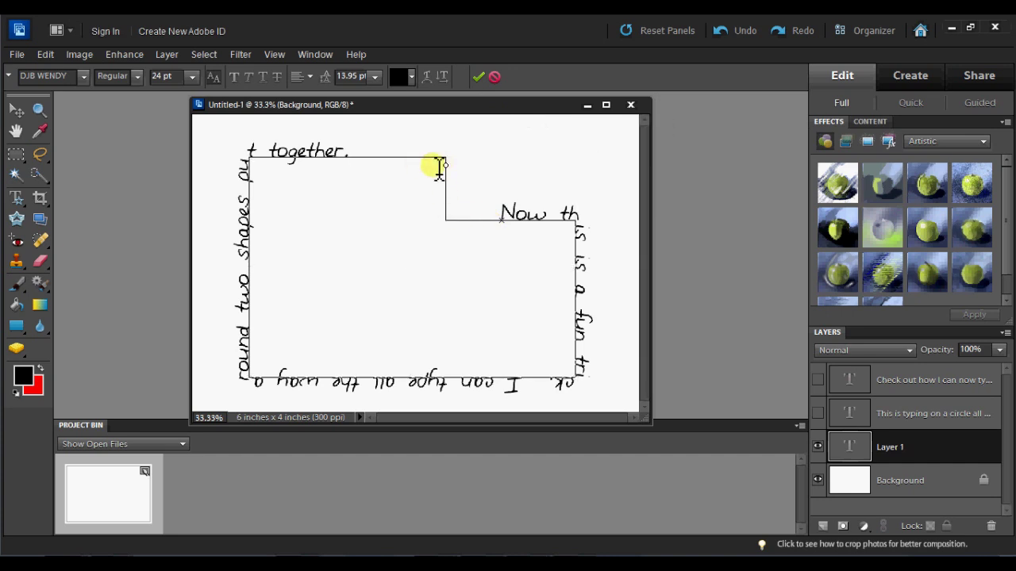
{"action": "key", "text": "ctrl"}
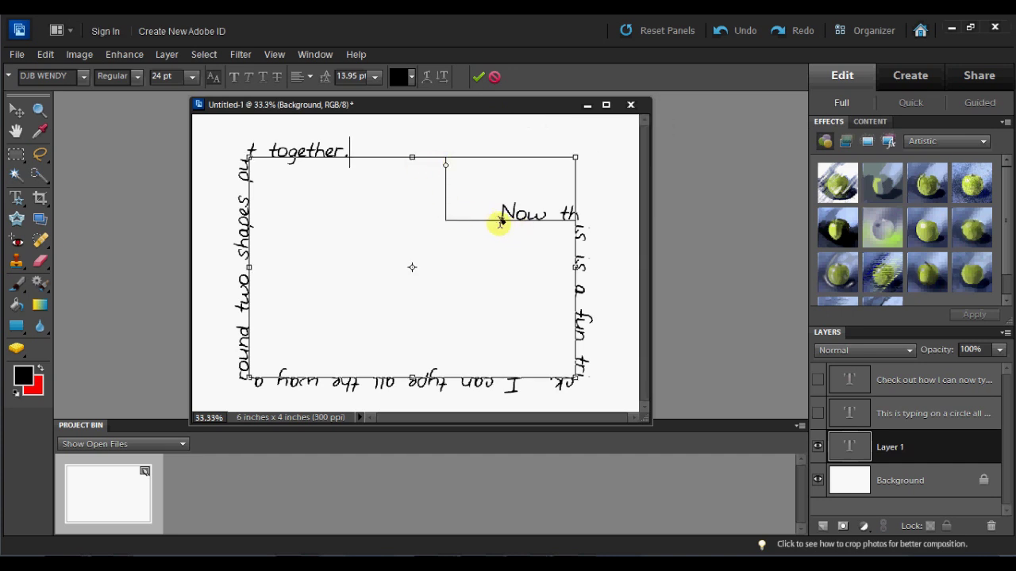
{"action": "left_click_drag", "start_coordinate": [492, 222], "coordinate": [449, 166]}
{"action": "key", "text": "ctrl"}
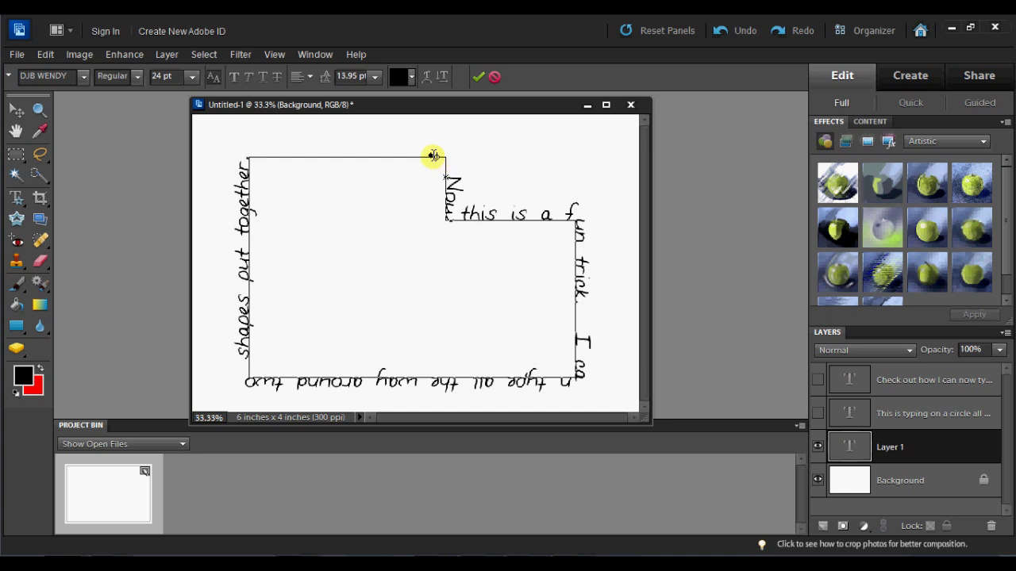
{"action": "left_click_drag", "start_coordinate": [437, 161], "coordinate": [444, 165]}
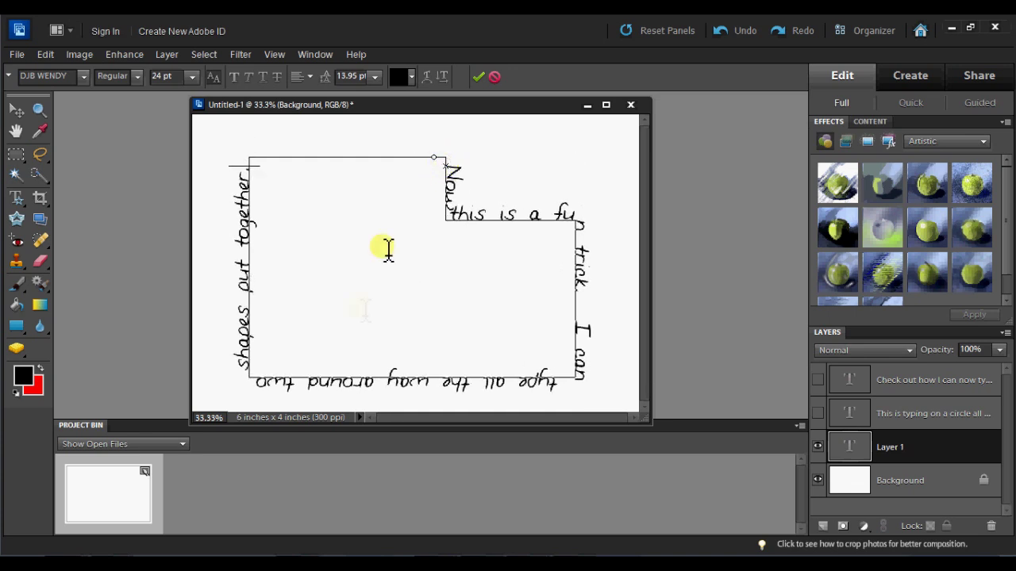
{"action": "left_click", "coordinate": [478, 77]}
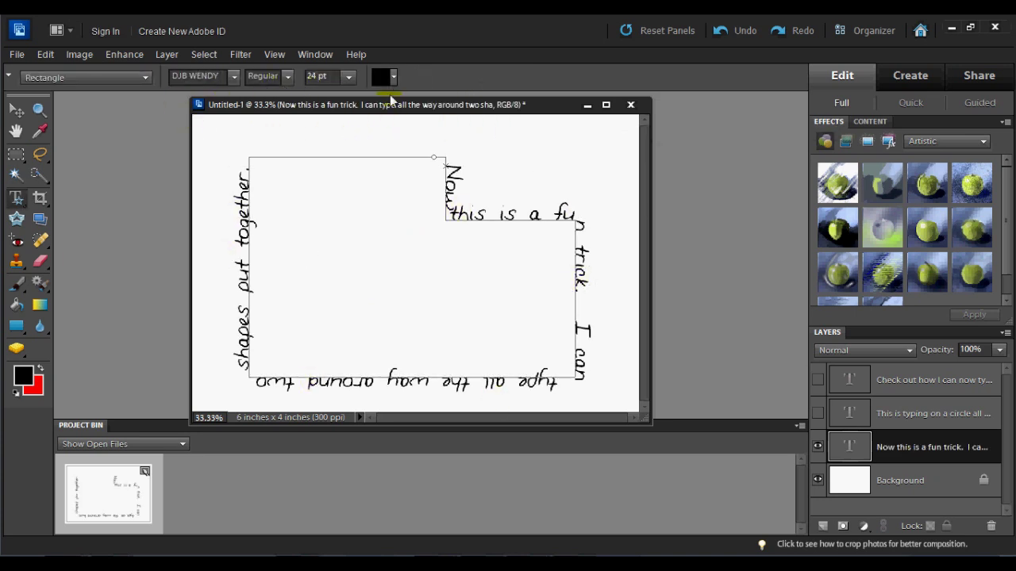
Resize the path text from 30 pt to 27 pt, then settle on 29 pt.
{"action": "left_click", "coordinate": [350, 82]}
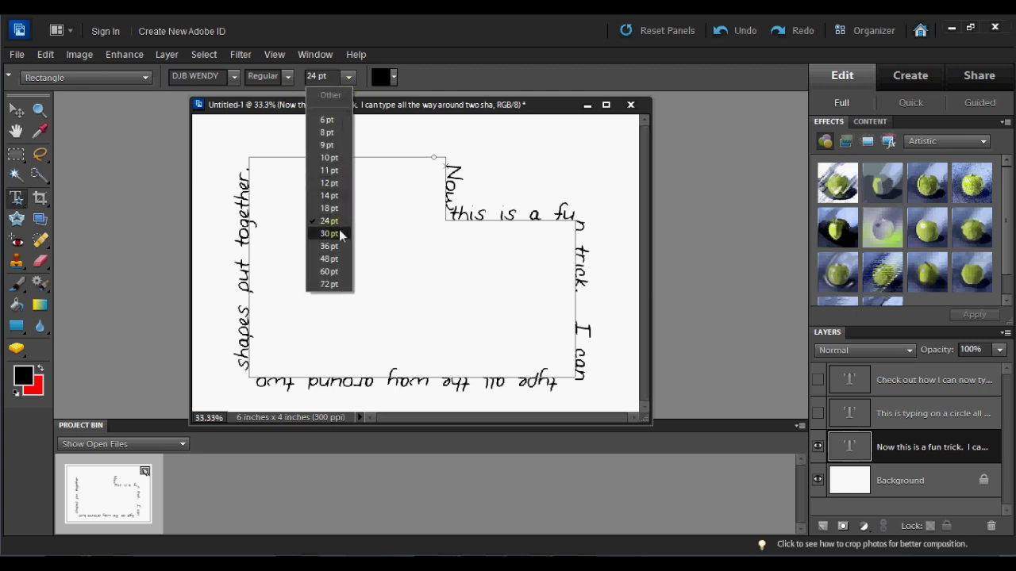
{"action": "left_click", "coordinate": [329, 233]}
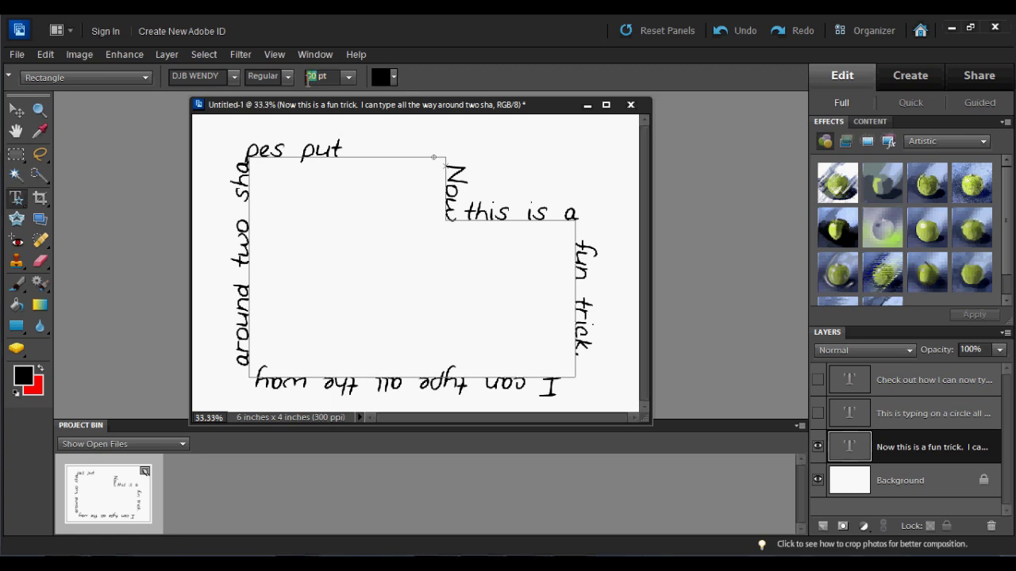
{"action": "type", "text": "27"}
{"action": "key", "text": "Return"}
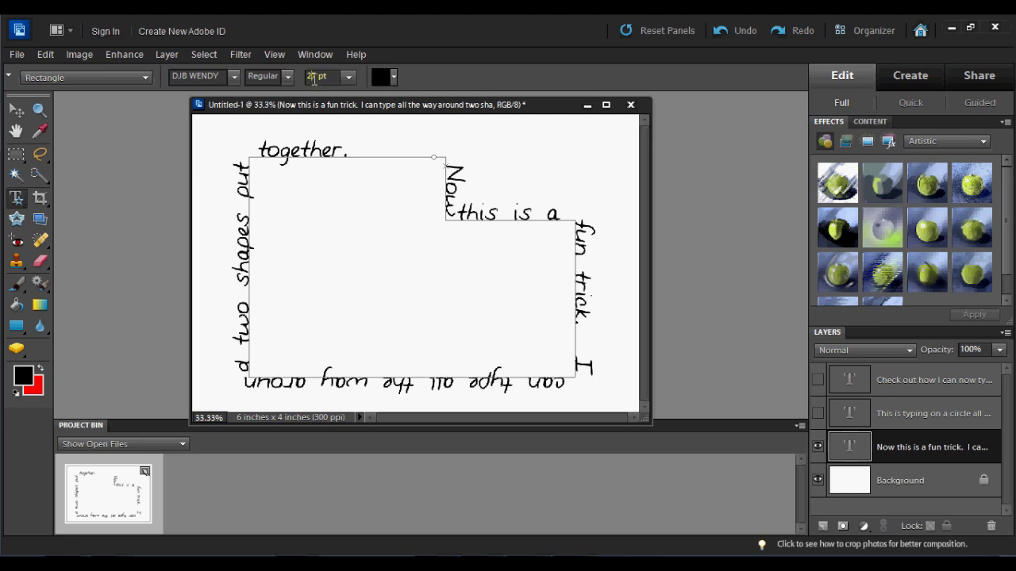
{"action": "key", "text": "Down"}
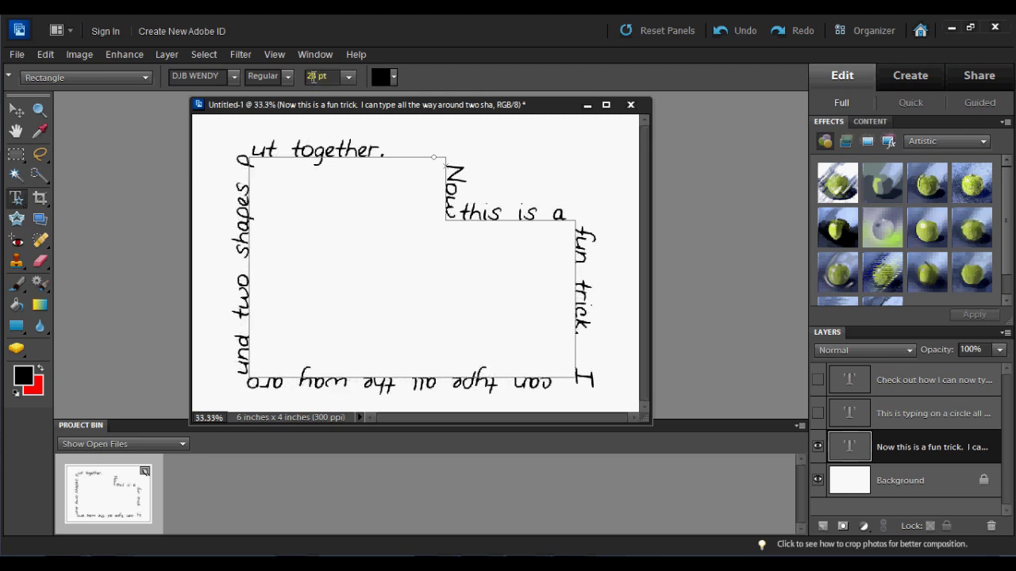
{"action": "key", "text": "Return"}
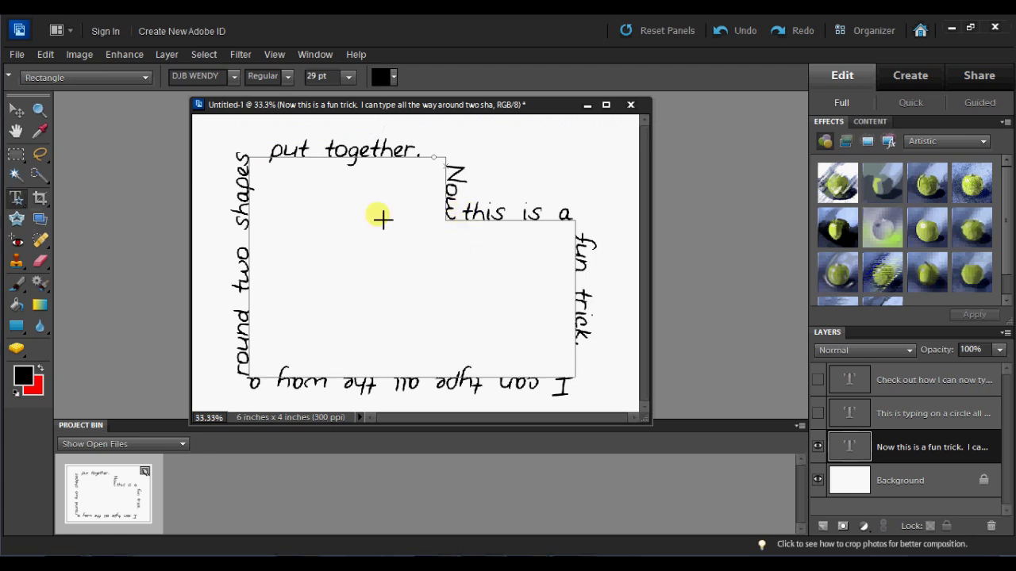
{"action": "left_click", "coordinate": [459, 211]}
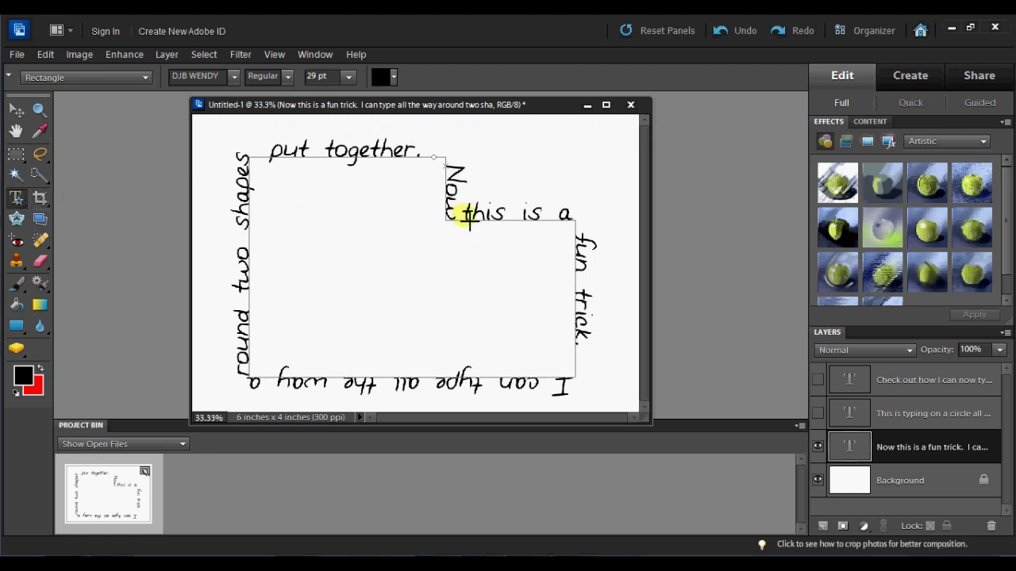
Drag the text's end marker so the full sentence ending 'together.' shows, and place the cursor after 'Now'.
{"action": "left_click", "coordinate": [465, 224]}
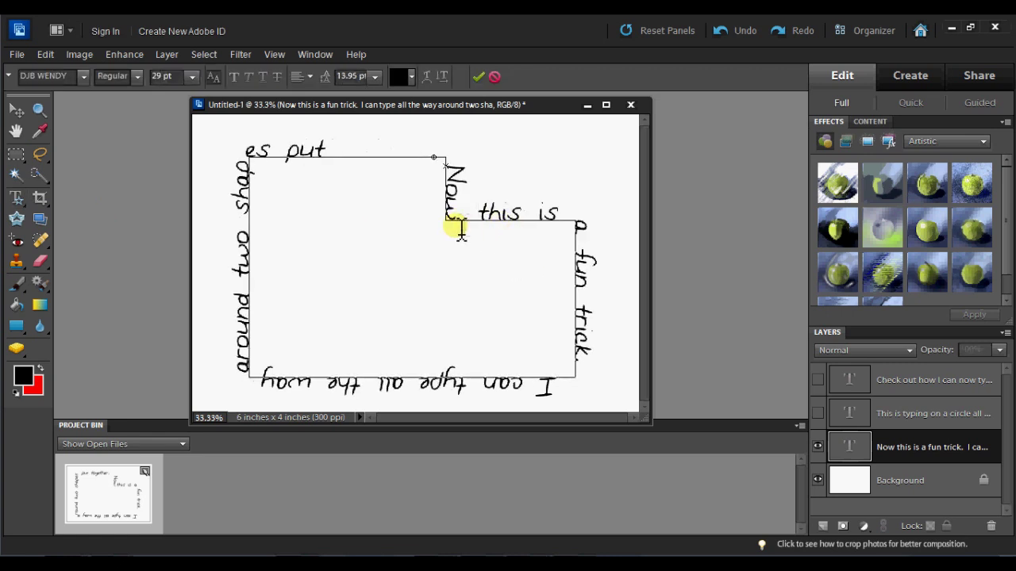
{"action": "key", "text": "ctrl"}
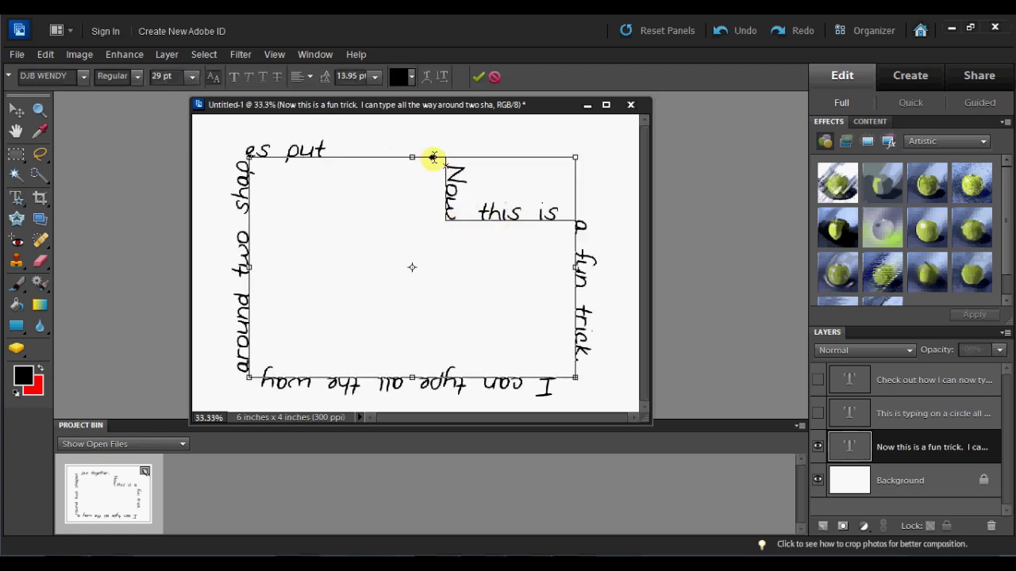
{"action": "left_click_drag", "start_coordinate": [433, 158], "coordinate": [441, 158]}
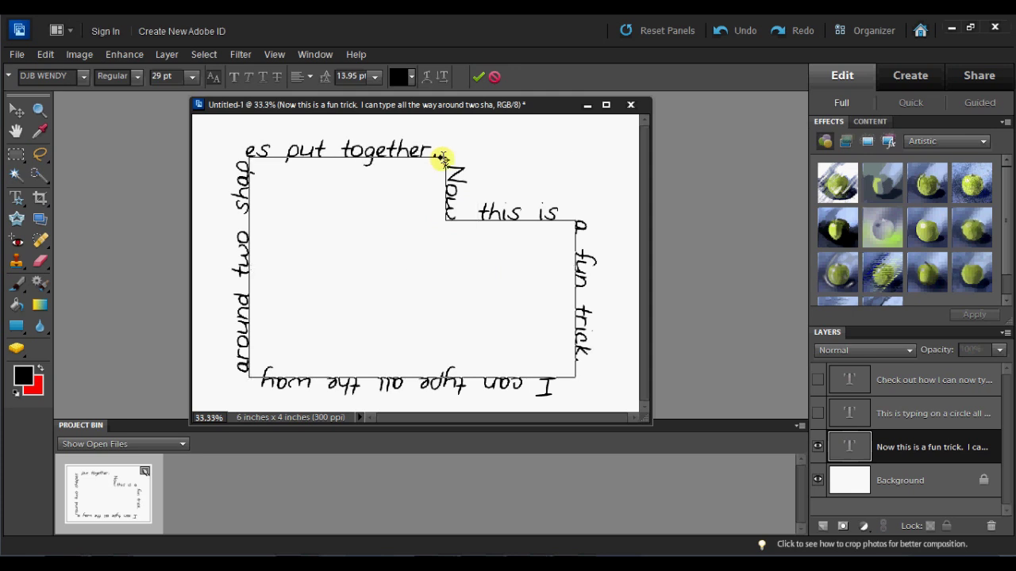
{"action": "left_click", "coordinate": [457, 212]}
Commit the path text edits and keep the Text on Shape Tool selected in the type tools.
{"action": "left_click", "coordinate": [479, 76]}
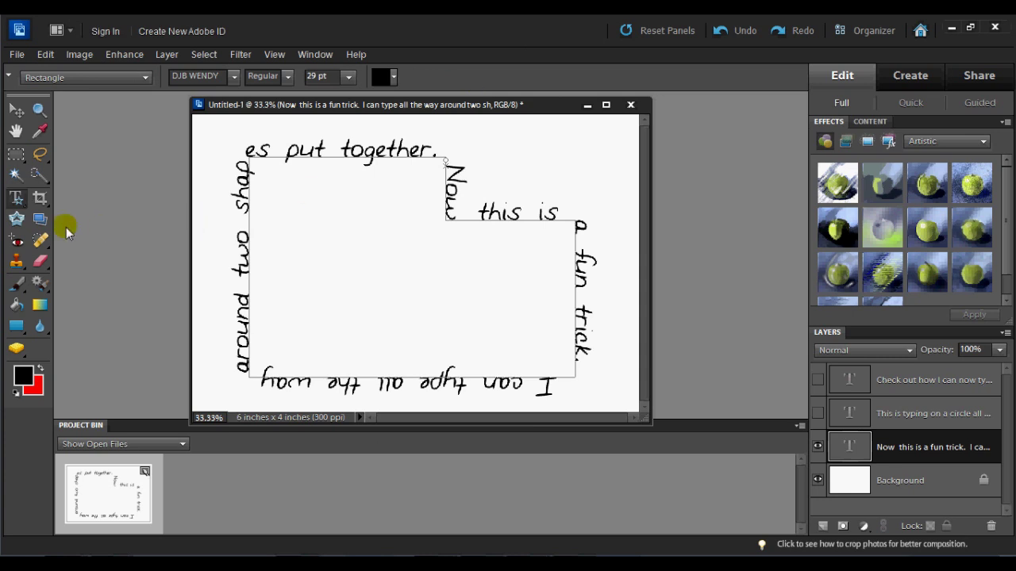
{"action": "left_click", "coordinate": [22, 207]}
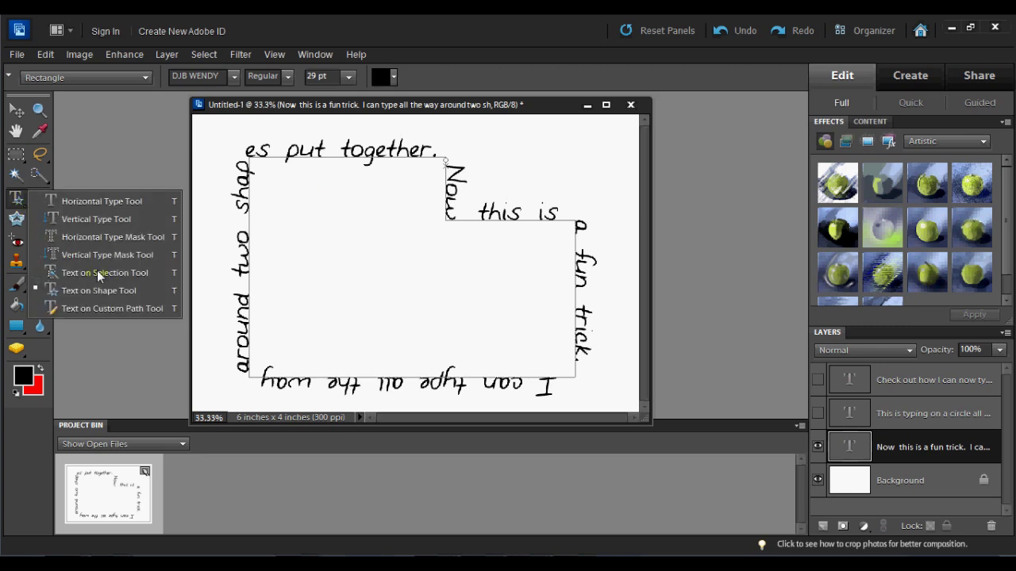
{"action": "left_click", "coordinate": [94, 291]}
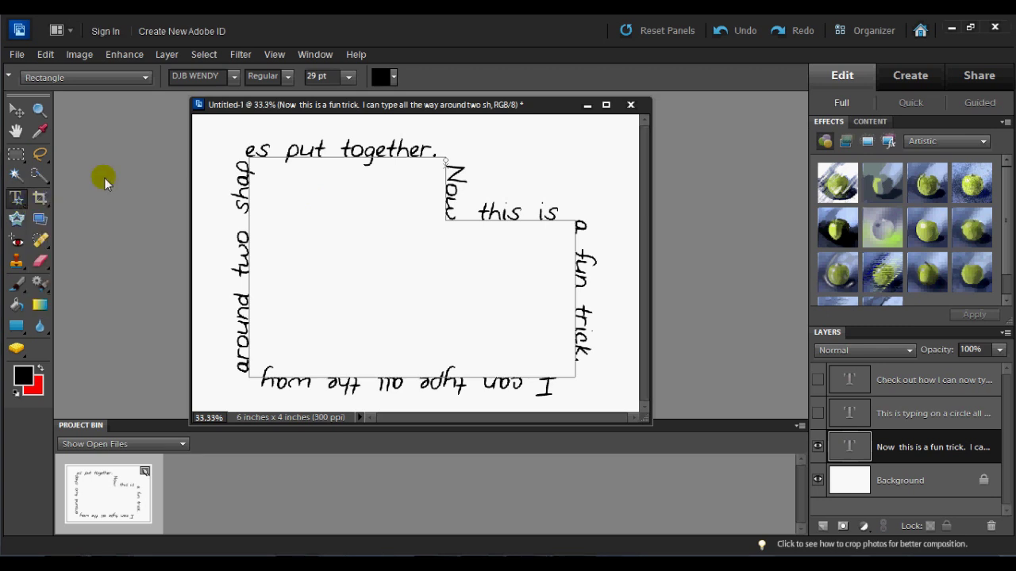